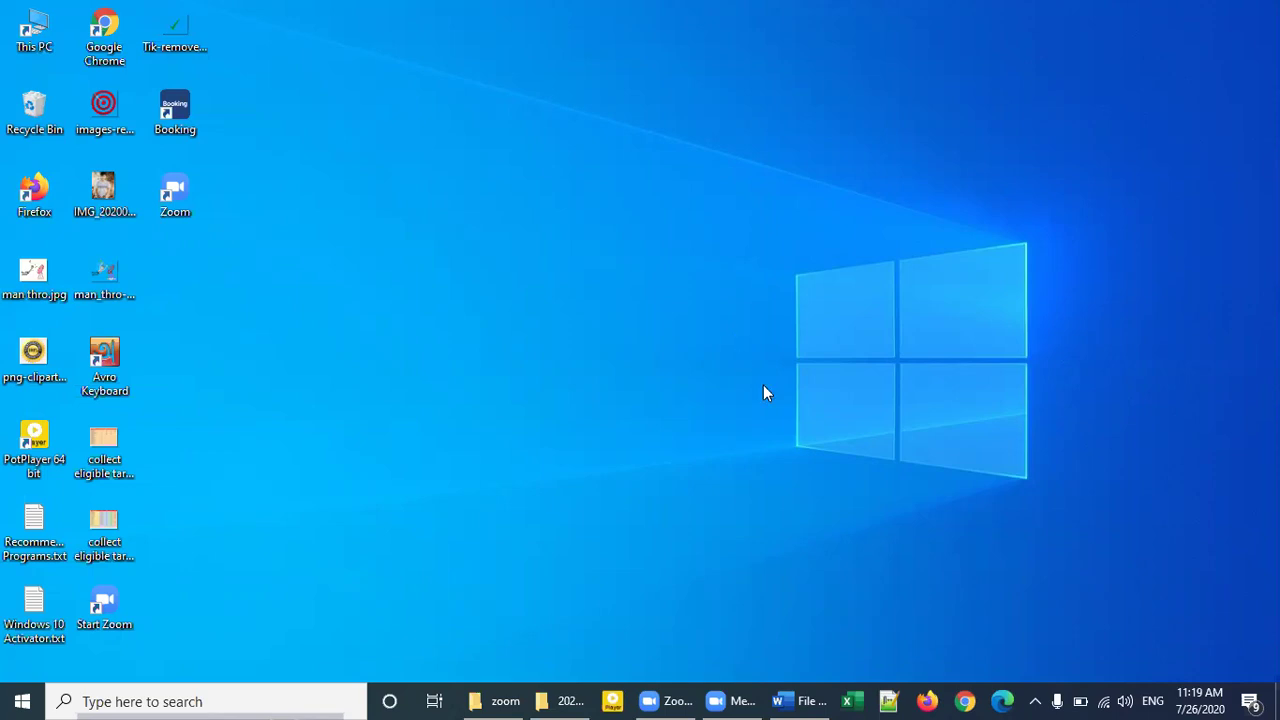
Step: Bring File 2.docx into view and add an empty line after the paragraph ending 'success.'
click(805, 697)
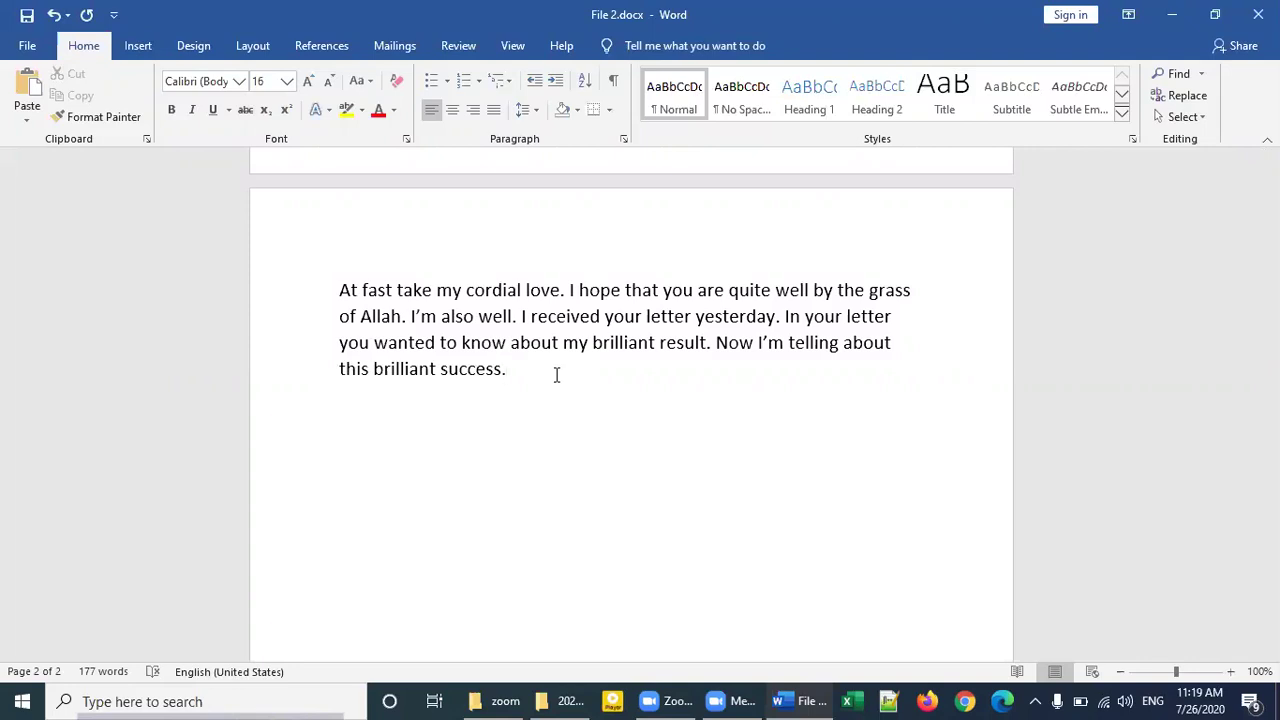
key(Return)
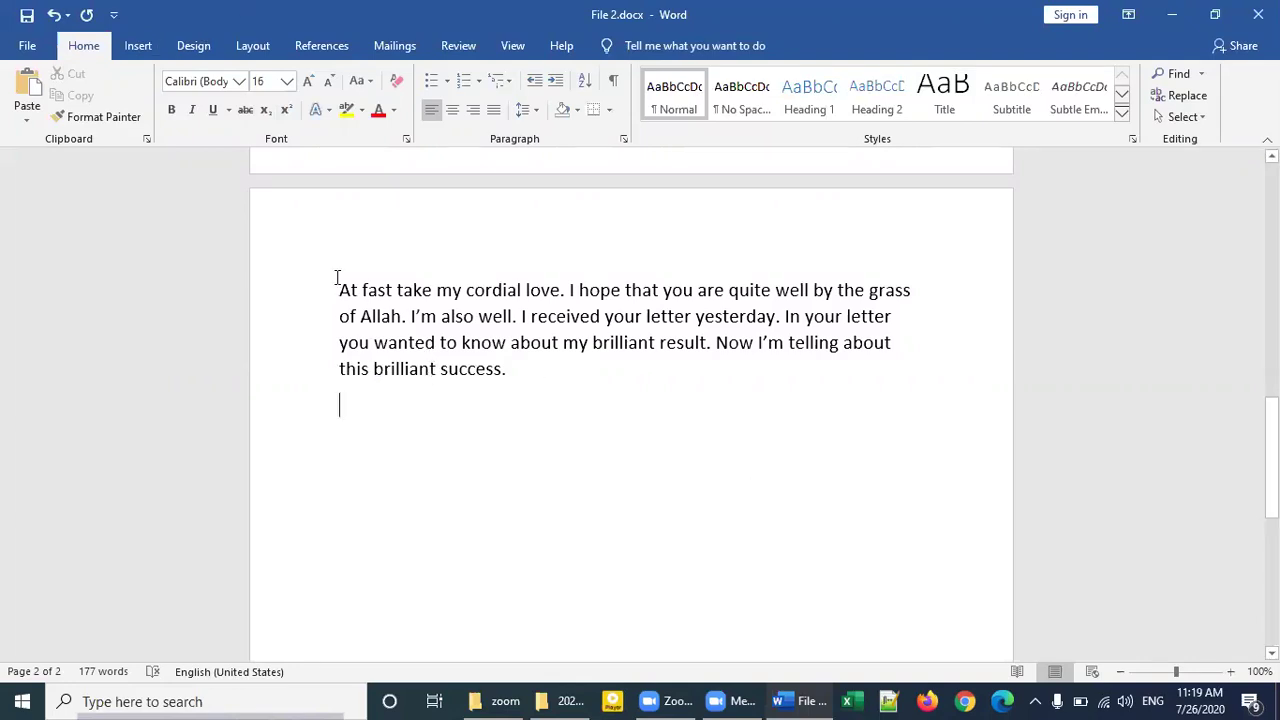
mouse_move(339, 283)
mouse_down()
mouse_move(509, 384)
mouse_move(563, 394)
mouse_up()
click(540, 400)
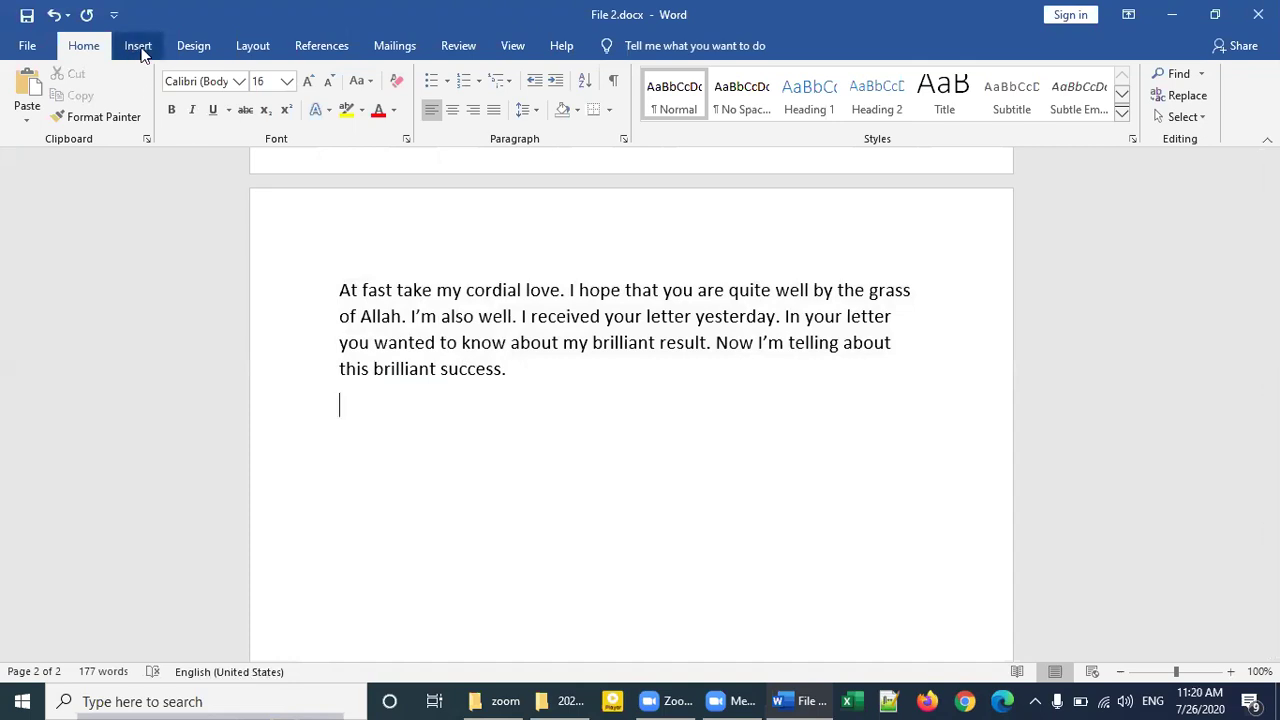
Step: Open the SmartArt gallery from Insert and browse the List, Process and Cycle layouts
click(138, 46)
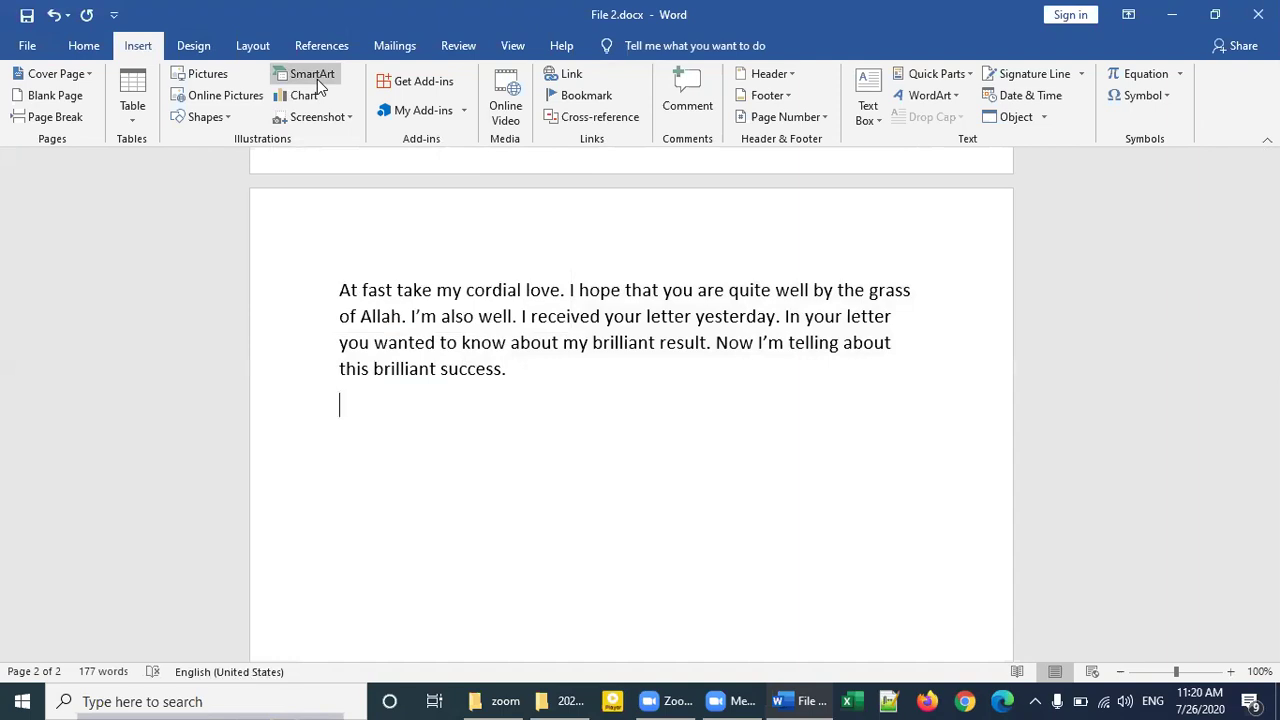
click(317, 79)
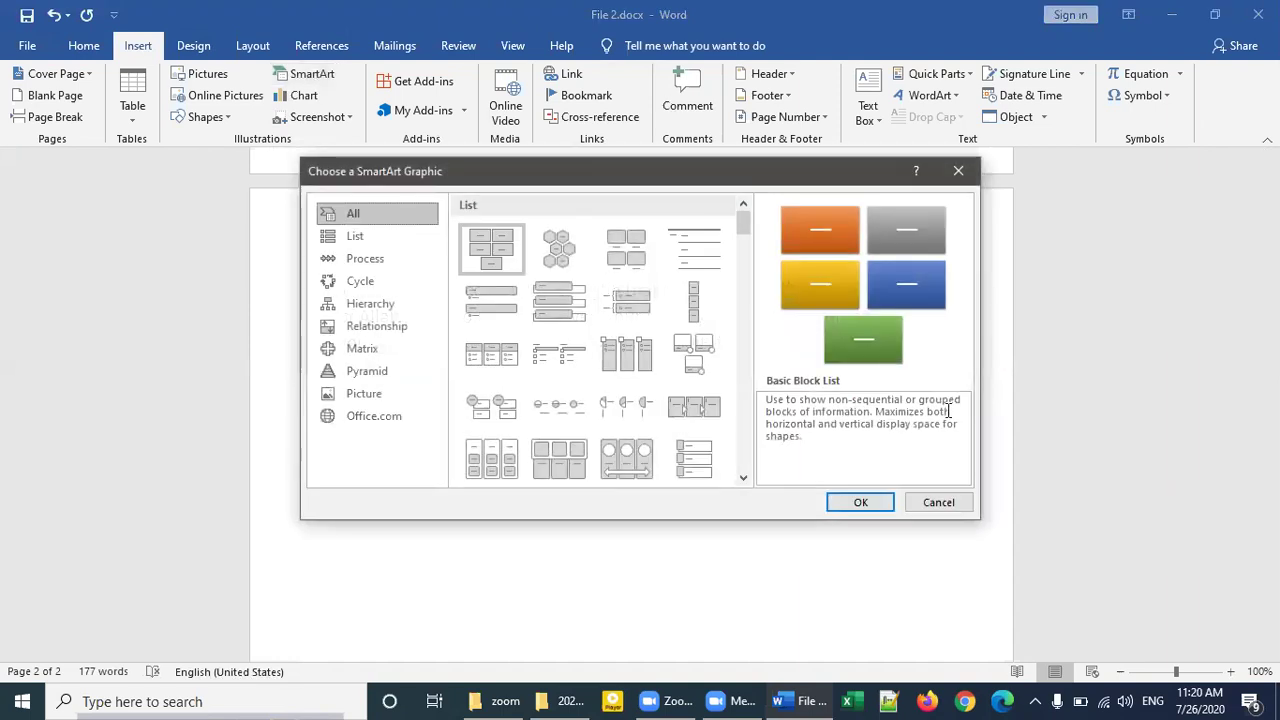
click(356, 238)
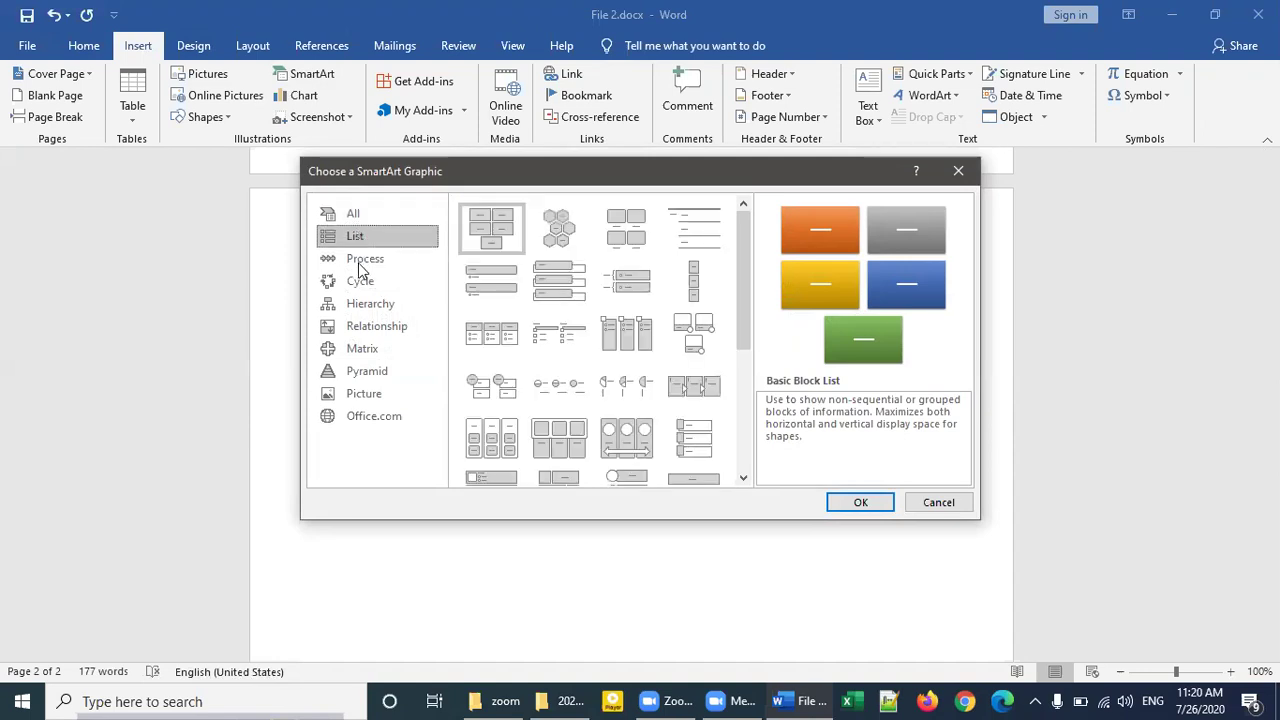
scroll(569, 289, down, 3)
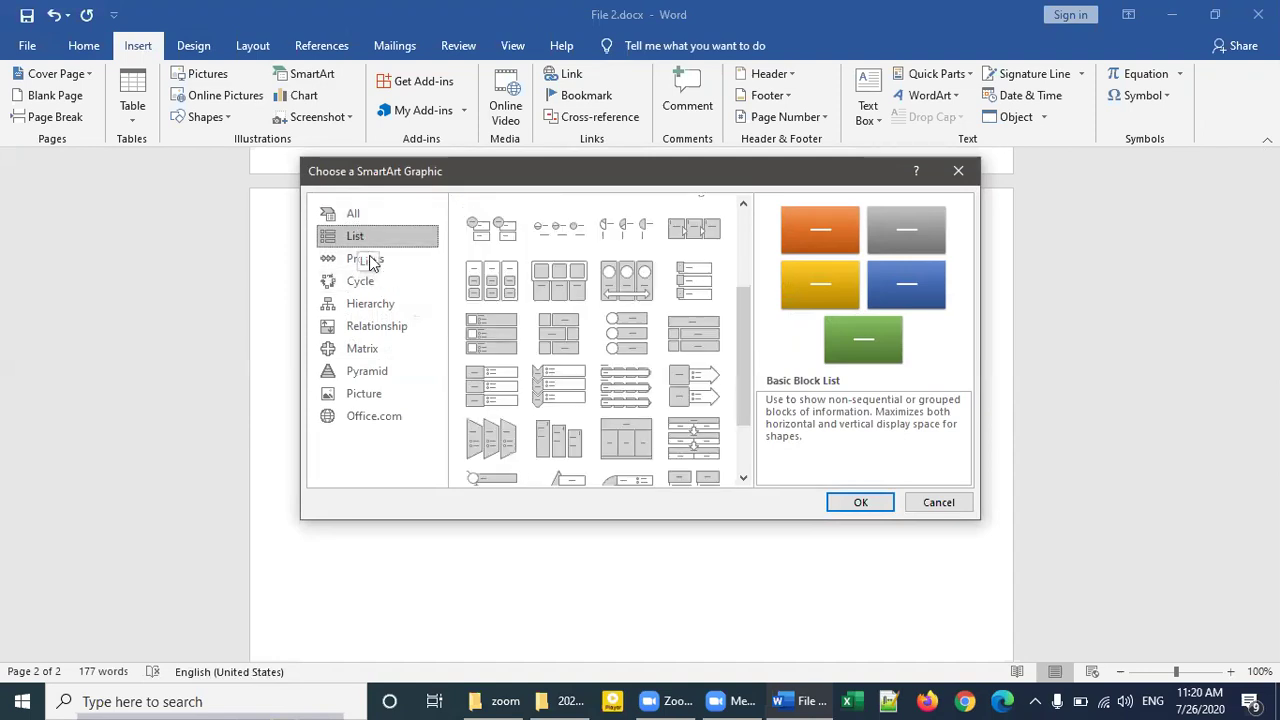
click(370, 262)
scroll(480, 362, down, 5)
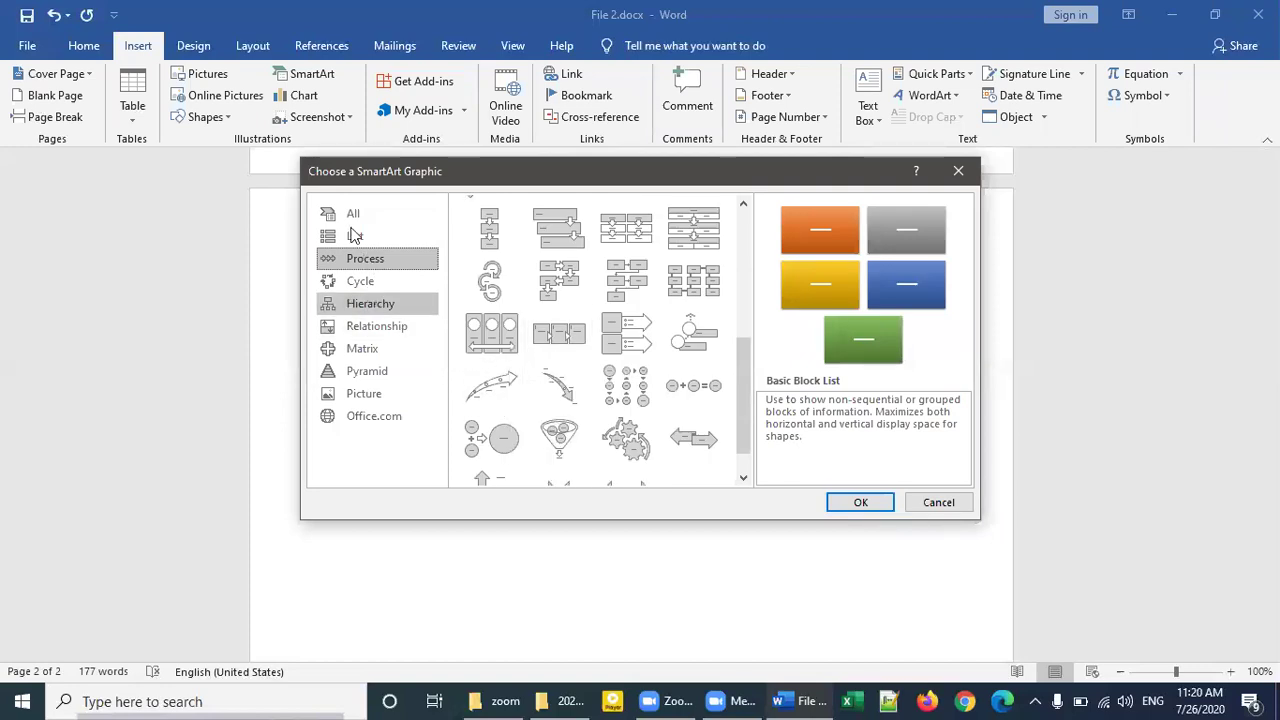
click(361, 286)
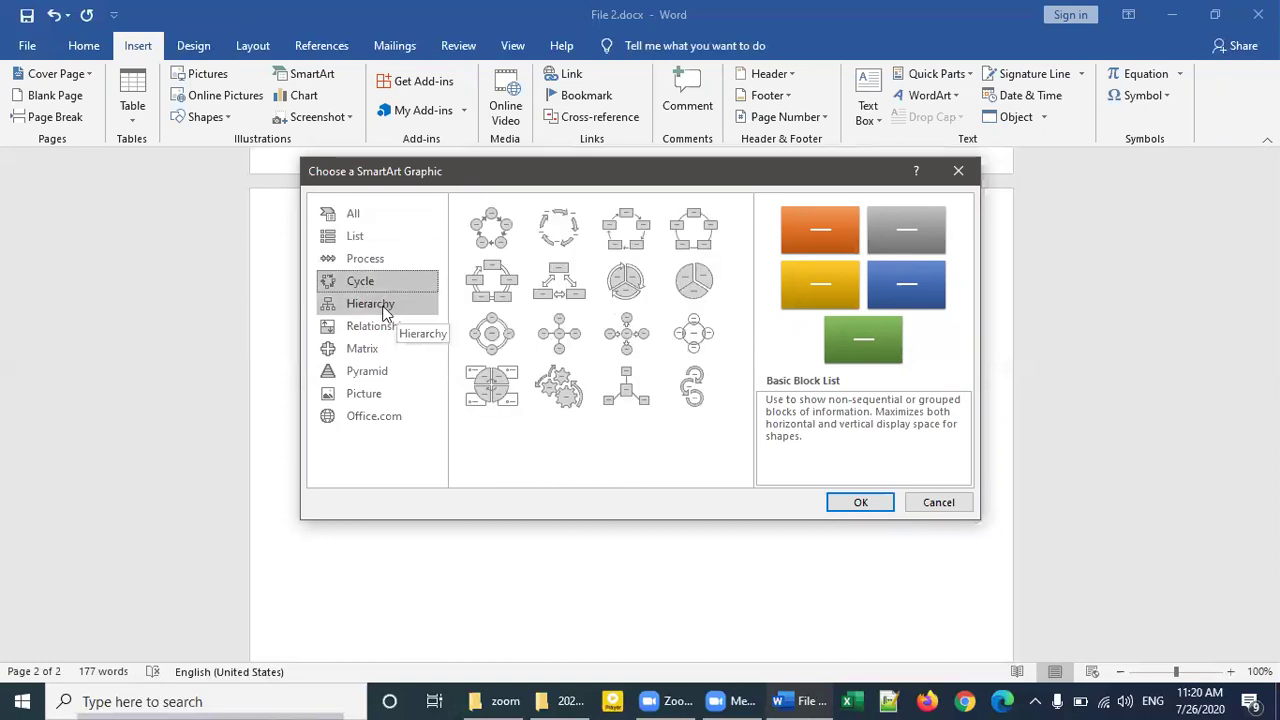
Step: Browse the remaining categories and insert the Office.com Circle Process layout
click(356, 309)
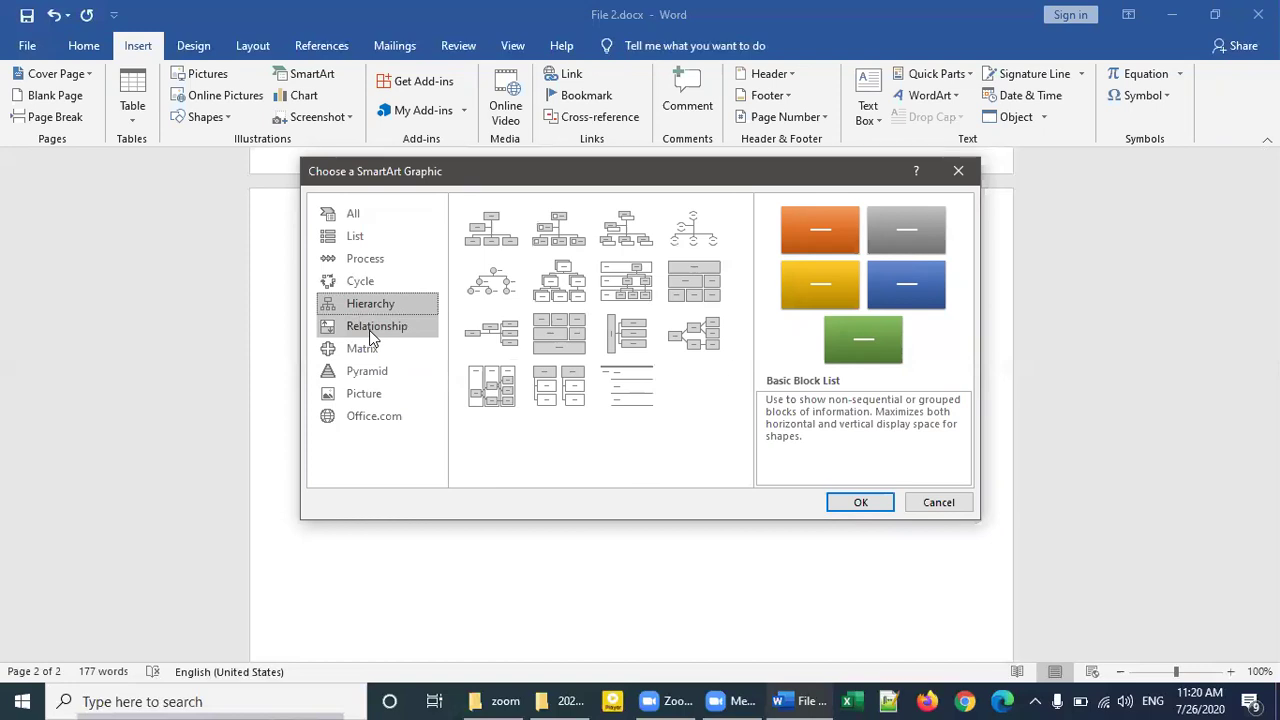
click(372, 332)
scroll(478, 339, down, 3)
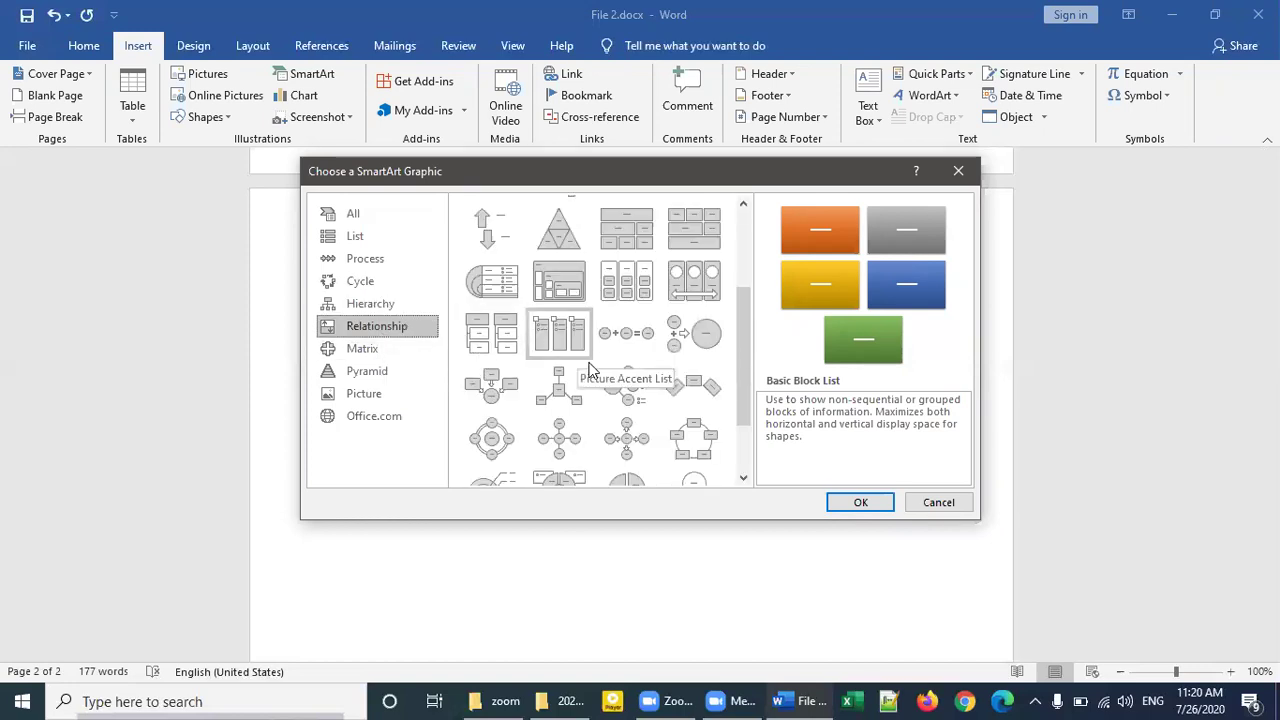
click(372, 350)
click(374, 373)
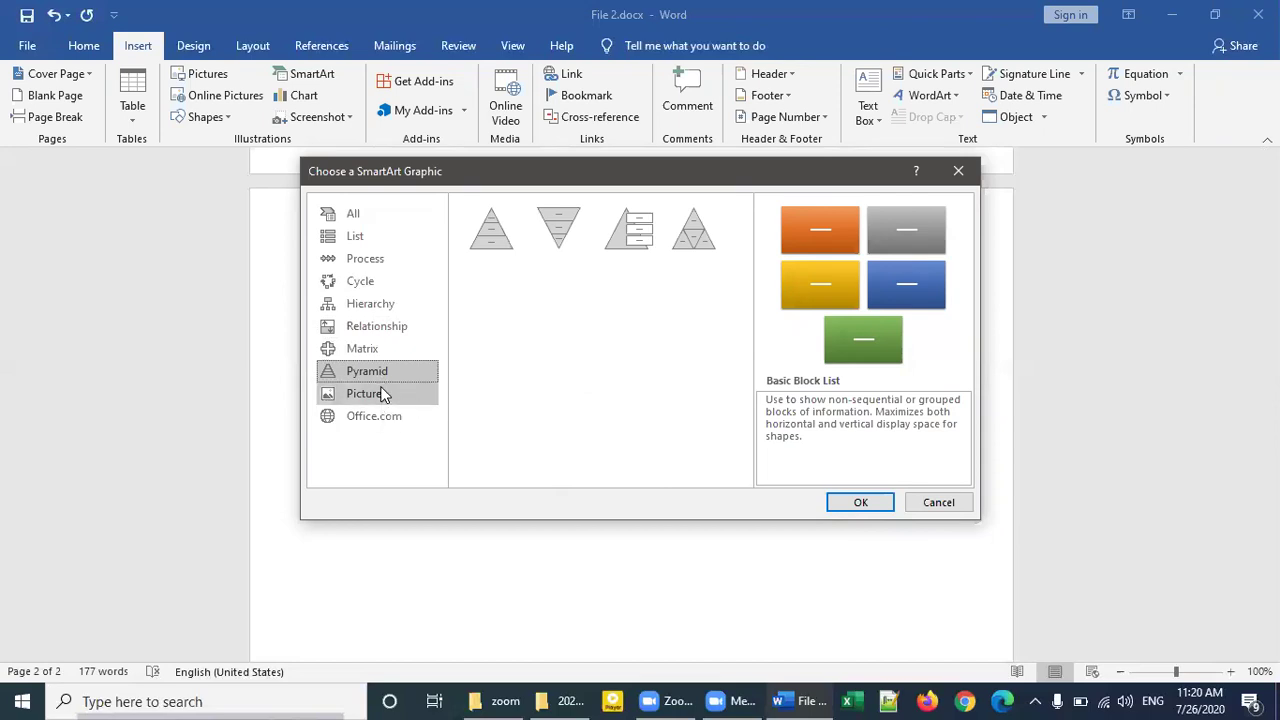
click(383, 396)
click(370, 412)
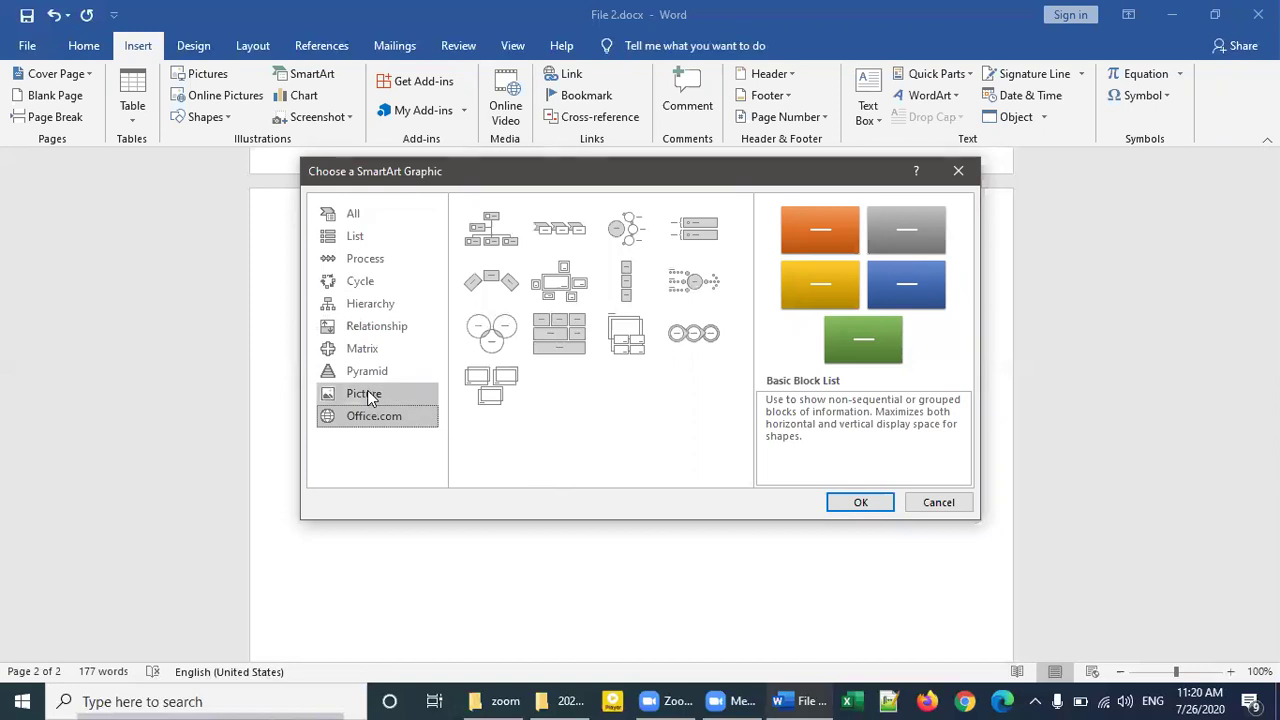
click(686, 340)
click(862, 502)
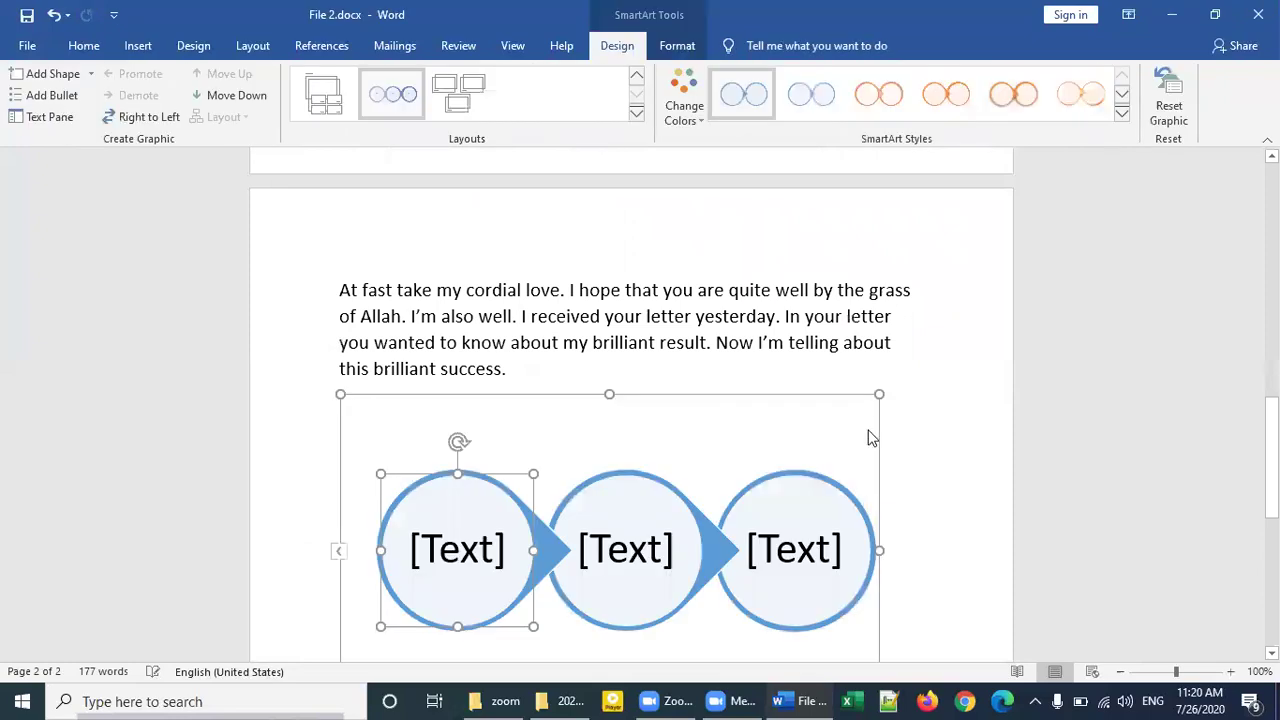
Step: Type 'job' into the first circle, then undo an accidental shift of that circle
scroll(986, 460, down, 1)
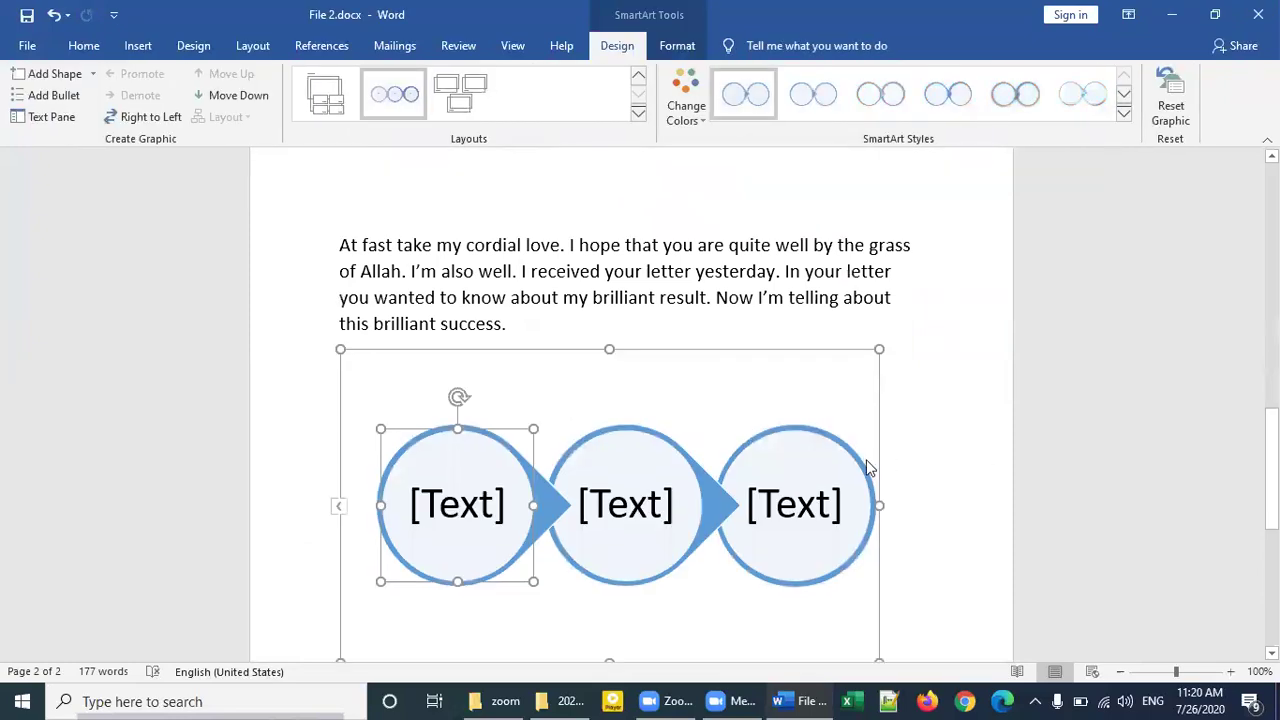
scroll(709, 443, down, 2)
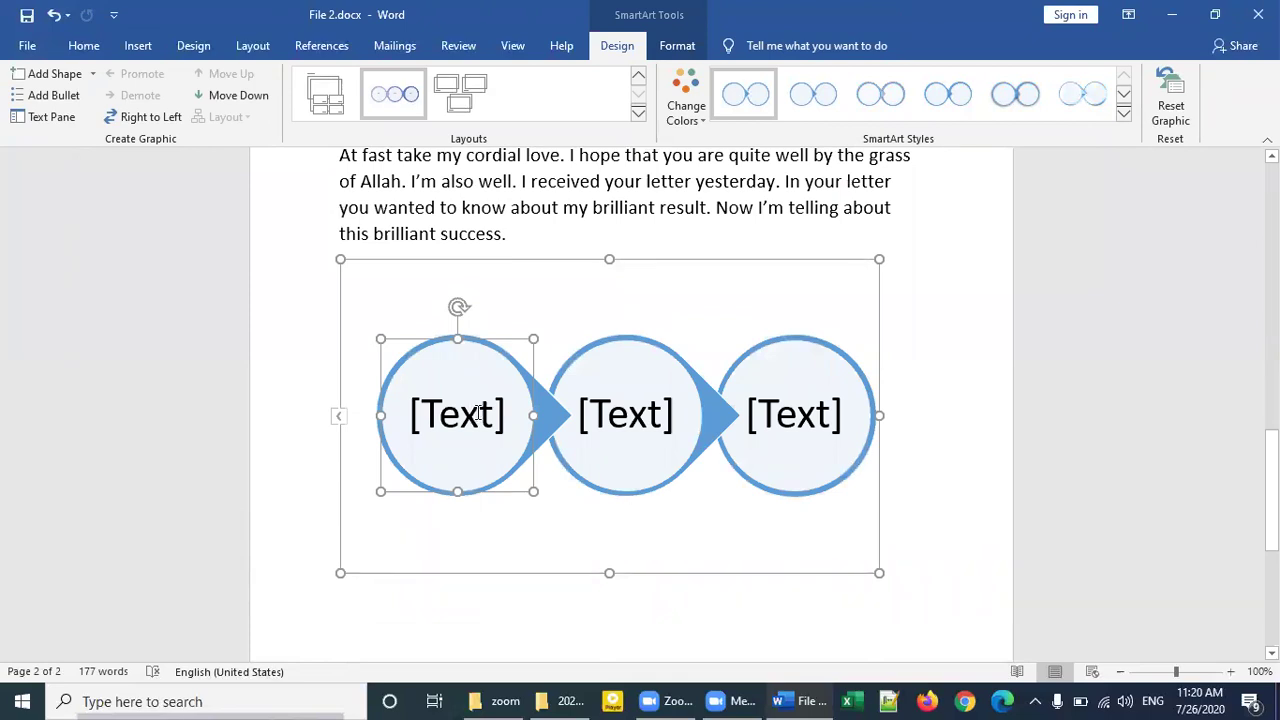
click(476, 416)
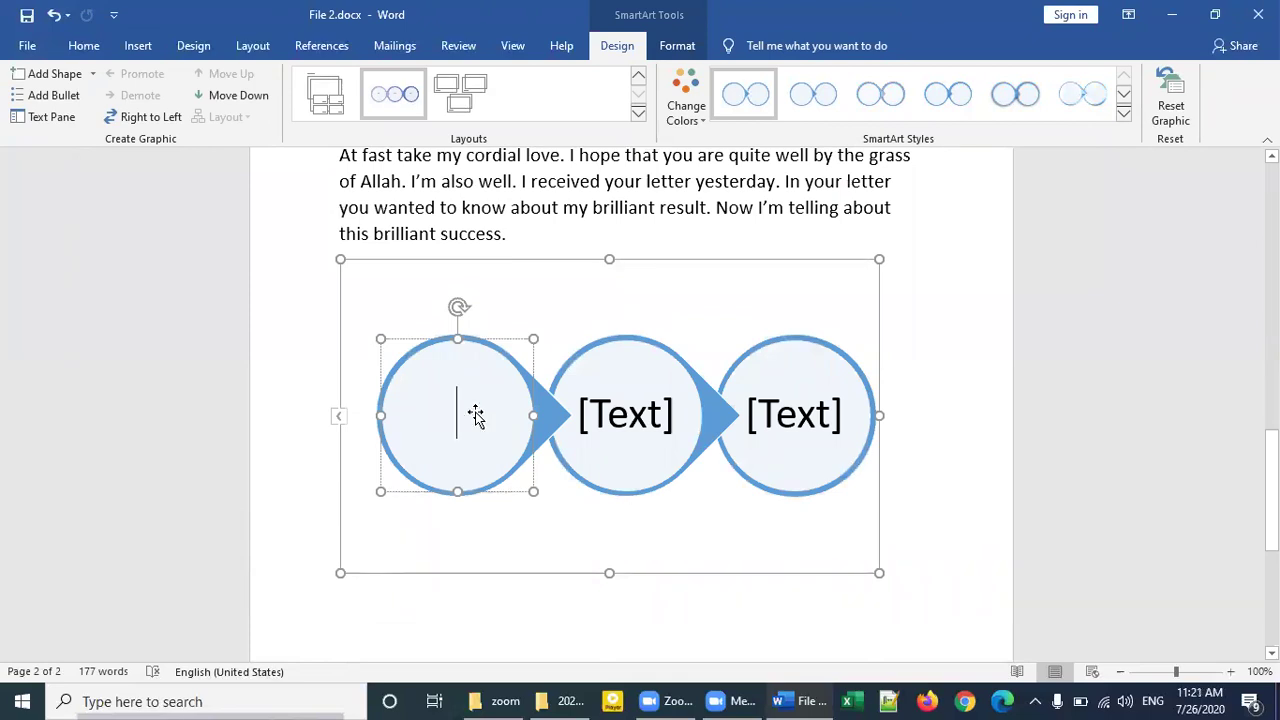
text(jo)
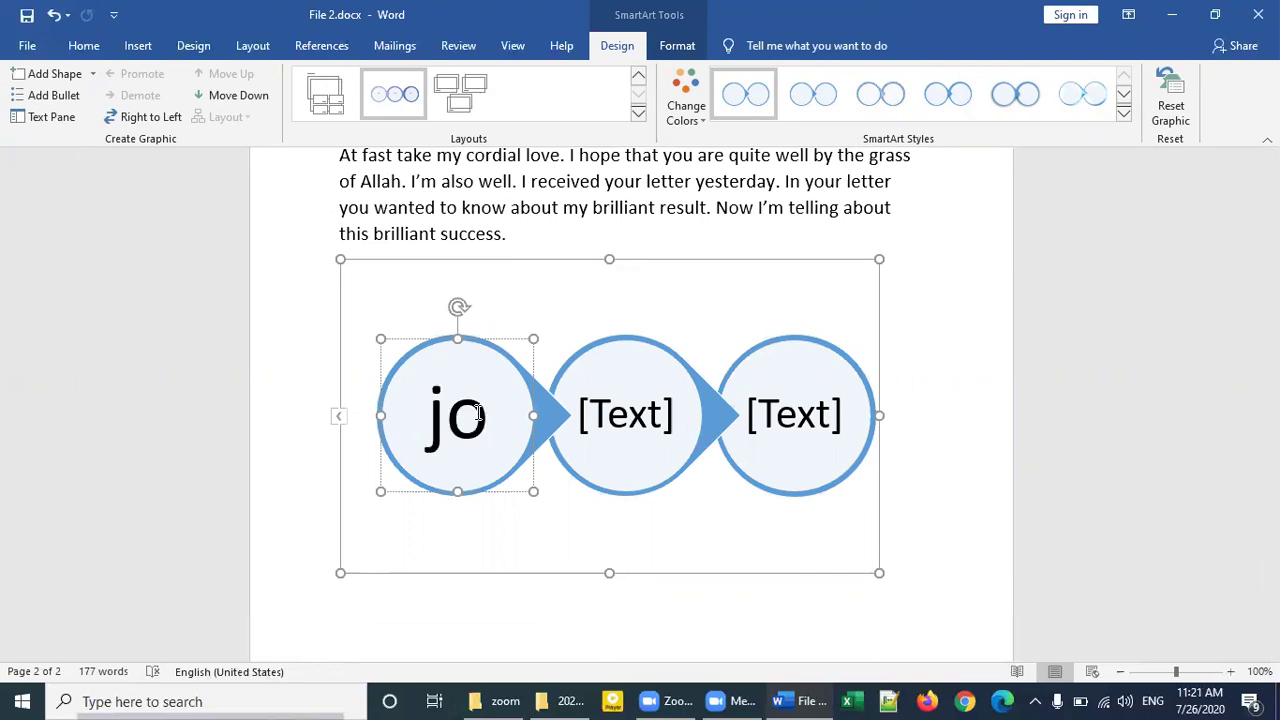
text(b)
click(620, 415)
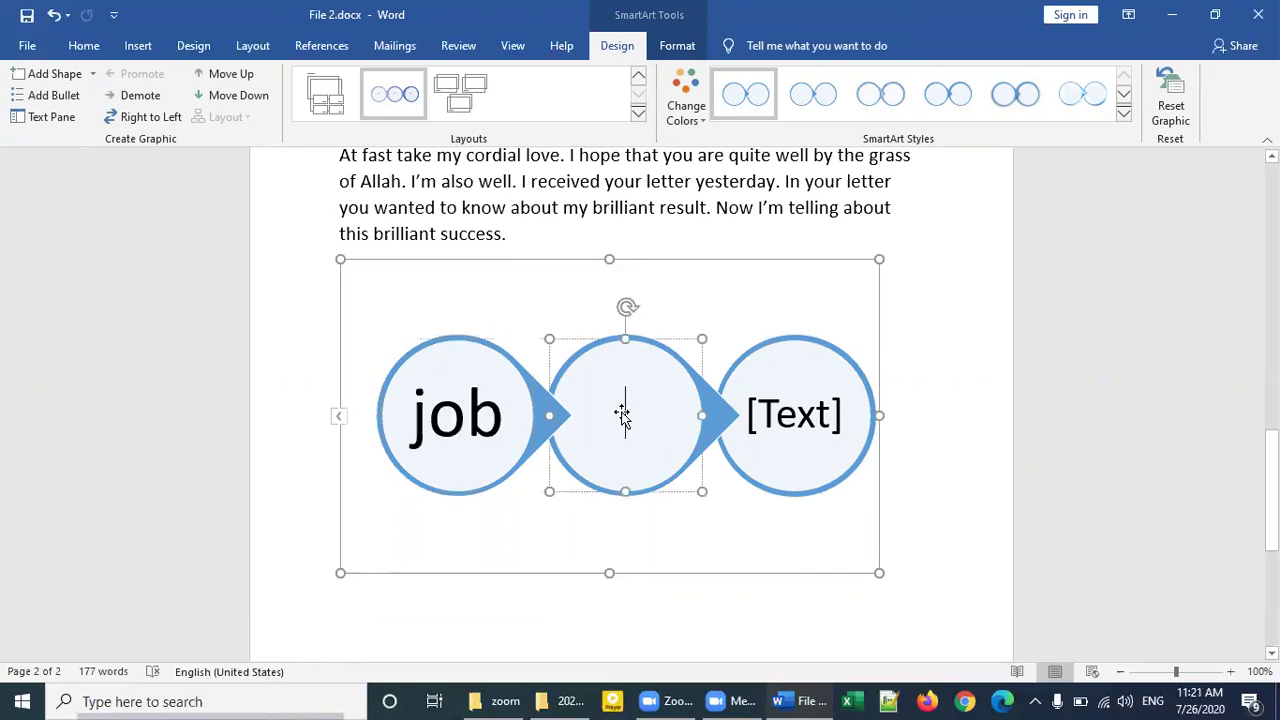
click(465, 420)
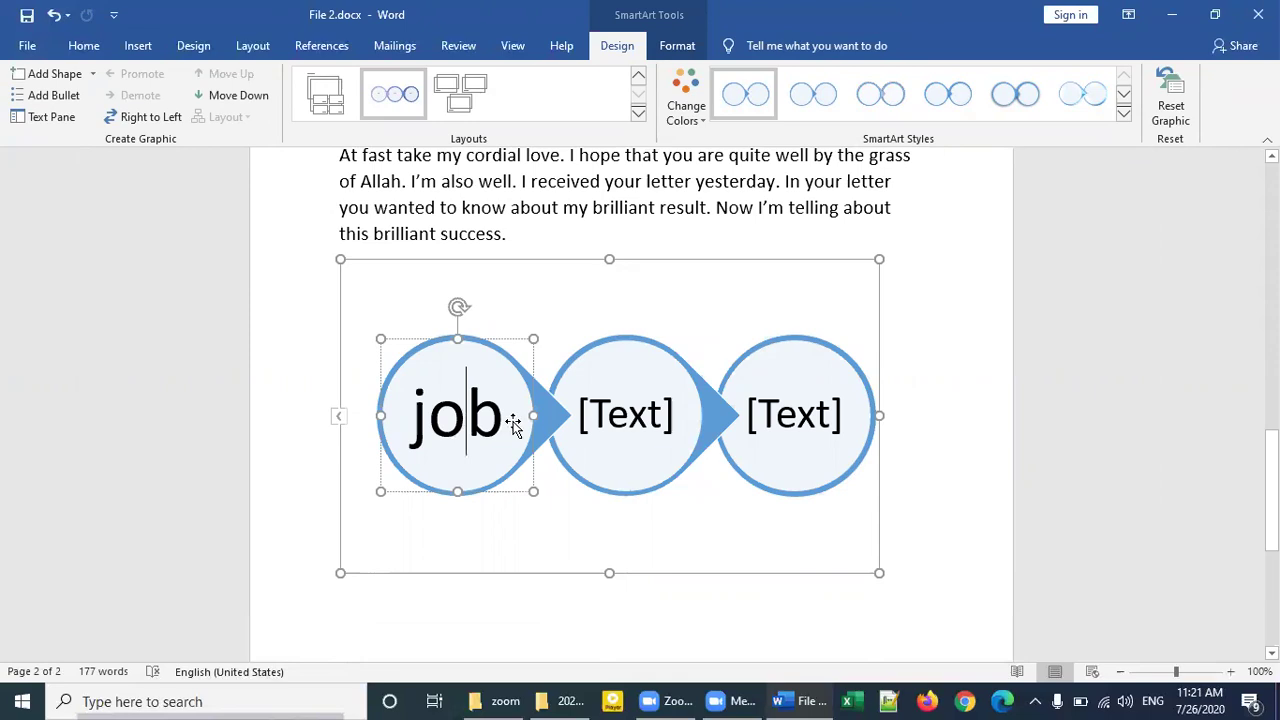
key(Left)
key(Left)
key(Left)
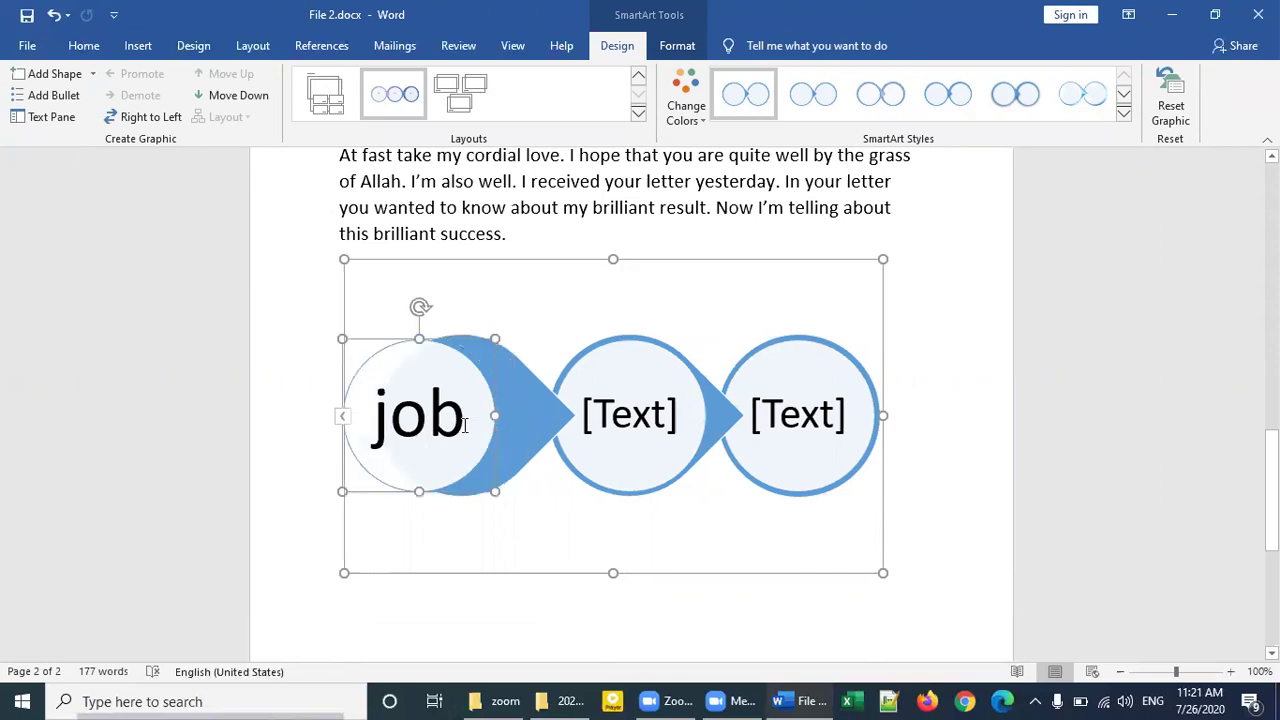
double_click(494, 428)
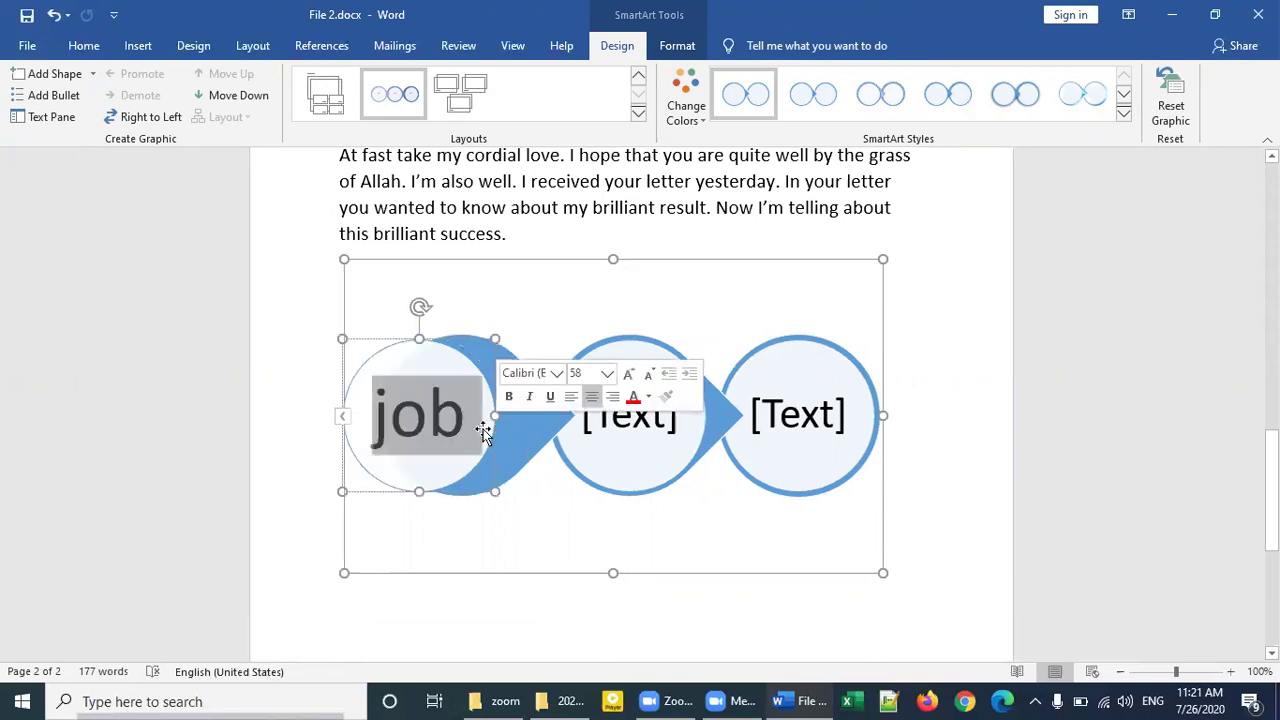
key(ctrl+z)
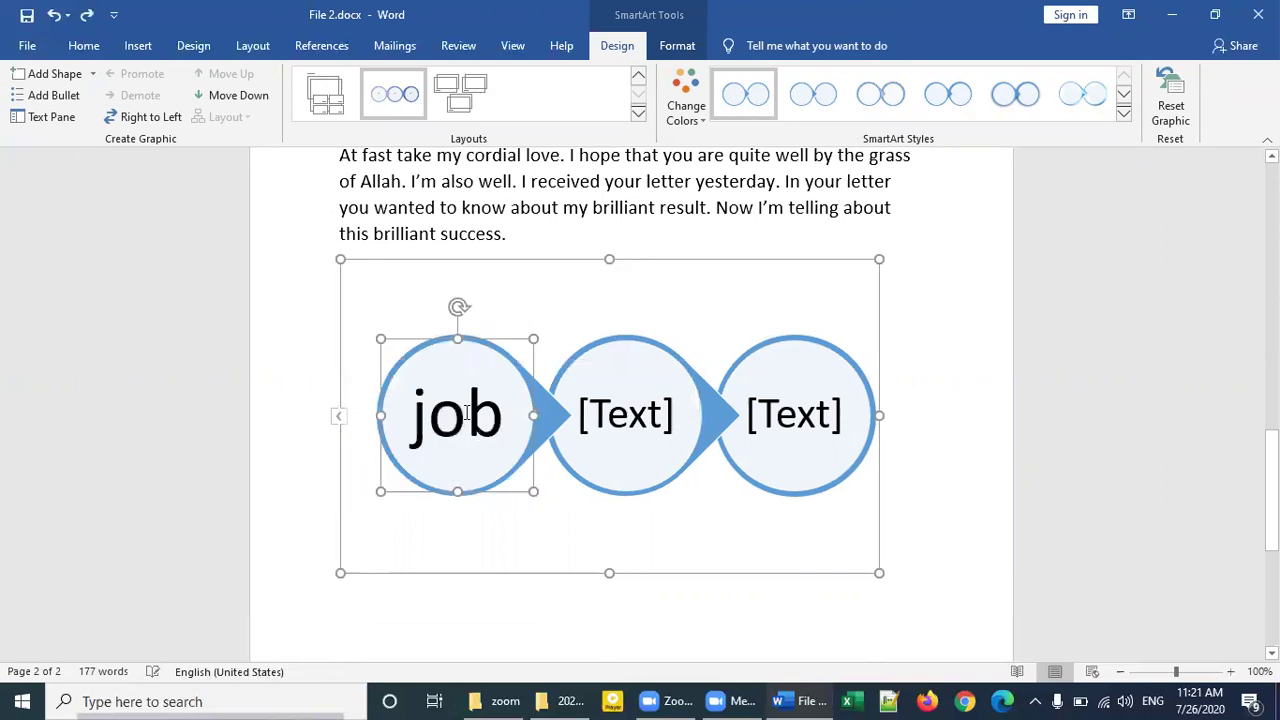
Step: Replace the first circle's text with 'Life', capitalising the L
double_click(465, 420)
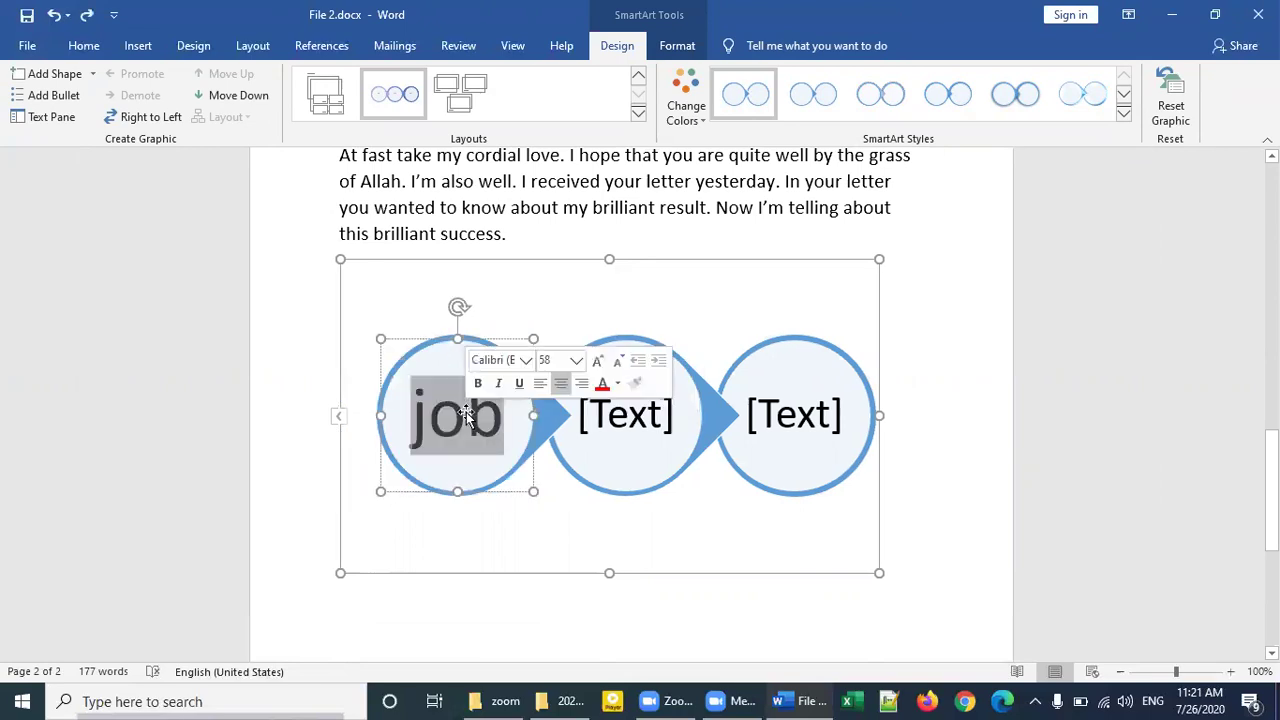
text(li)
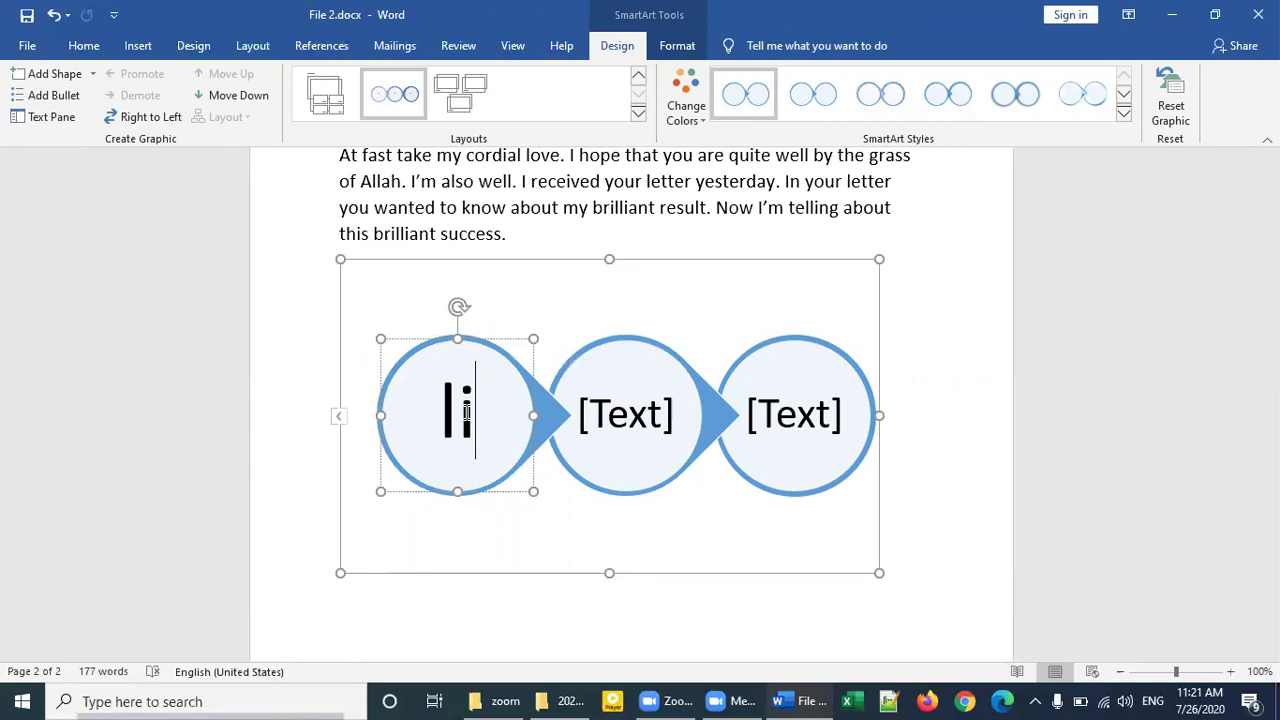
text(fe)
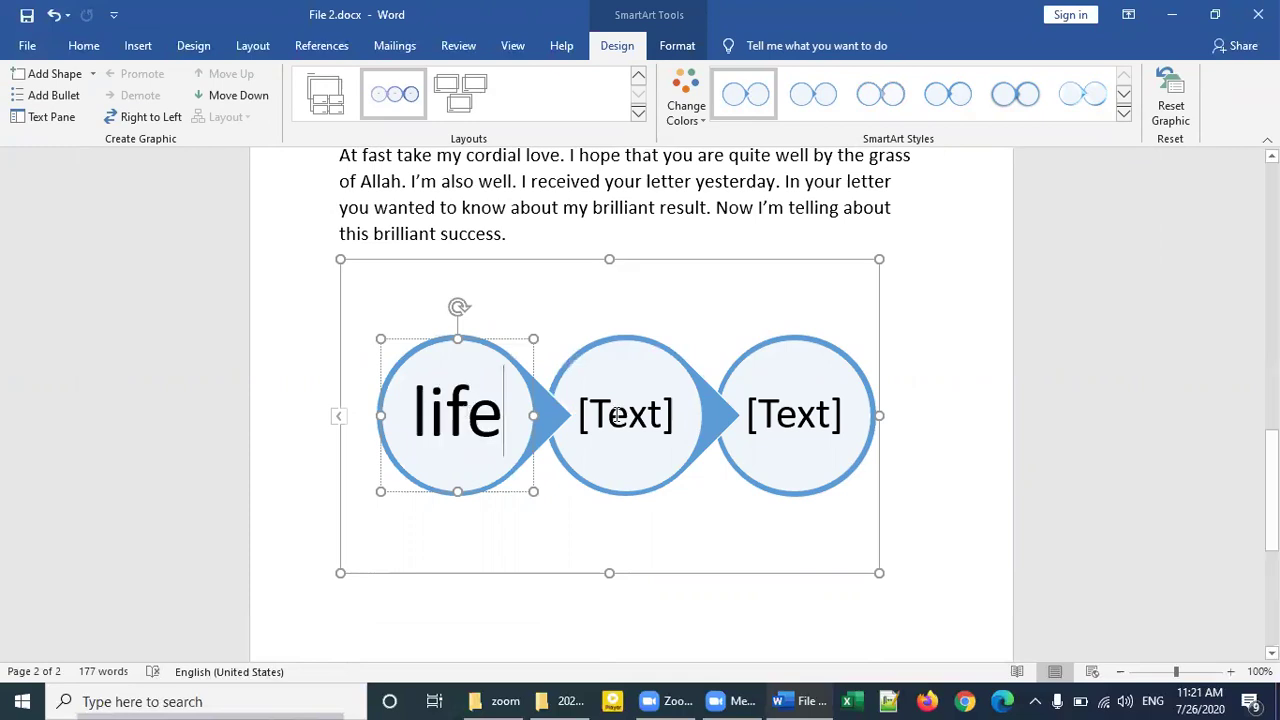
click(426, 422)
key(BackSpace)
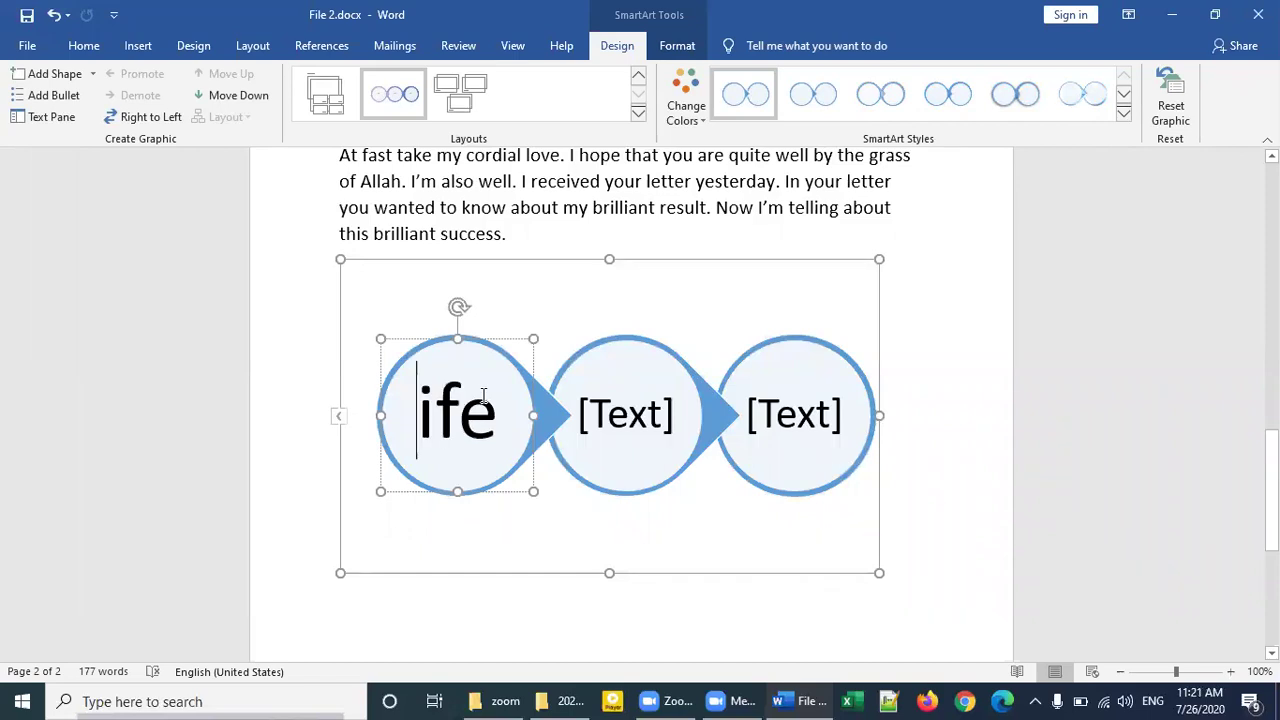
text(L)
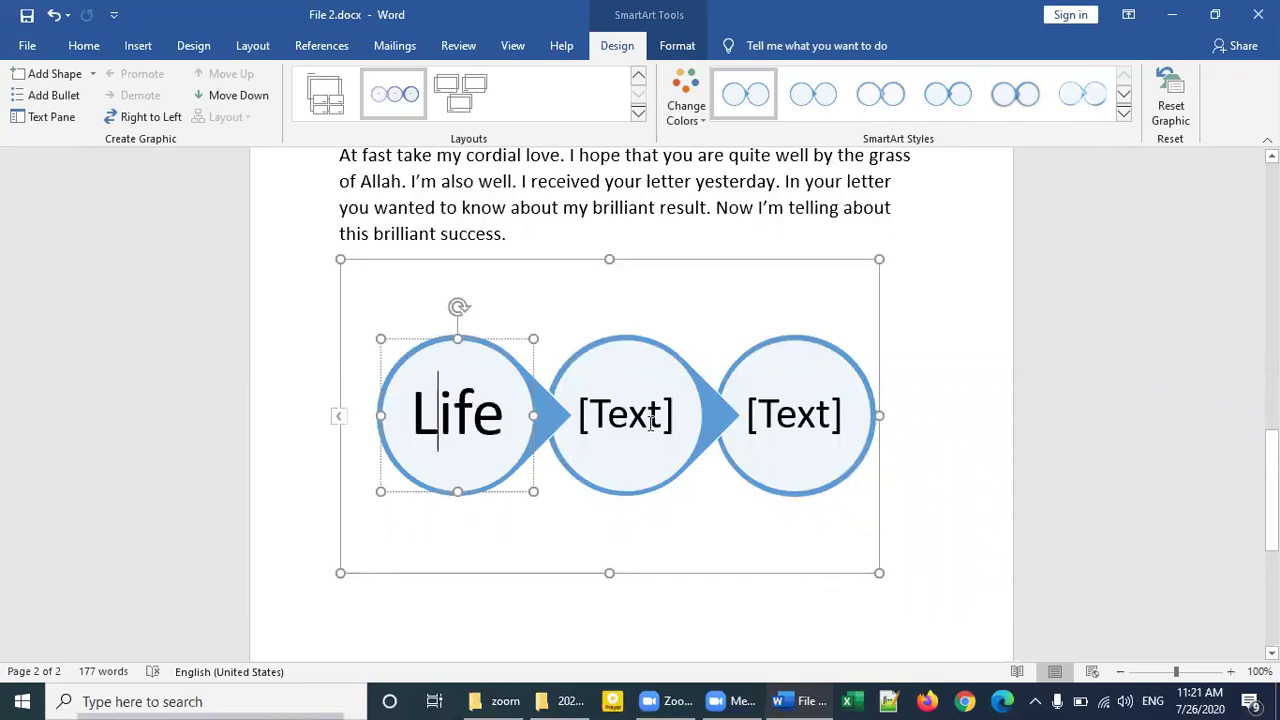
Step: Label the second and third circles 'Job' and 'Pain'
click(650, 423)
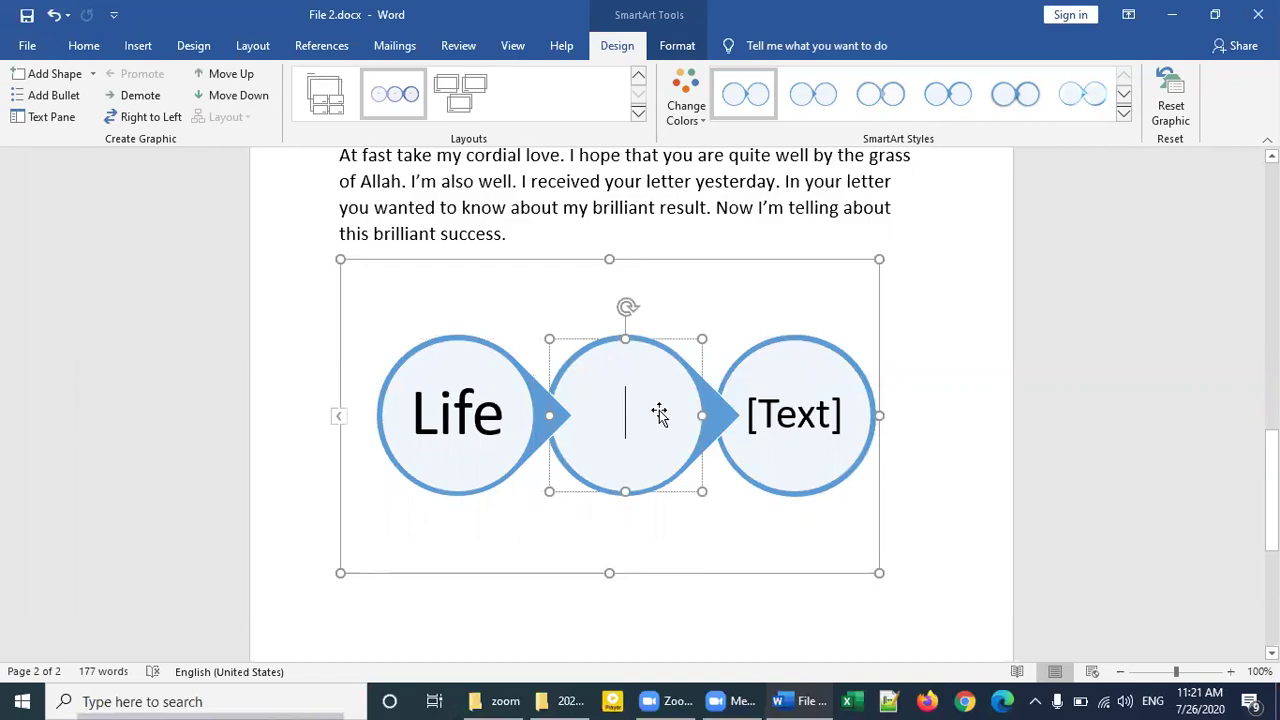
text(Jo)
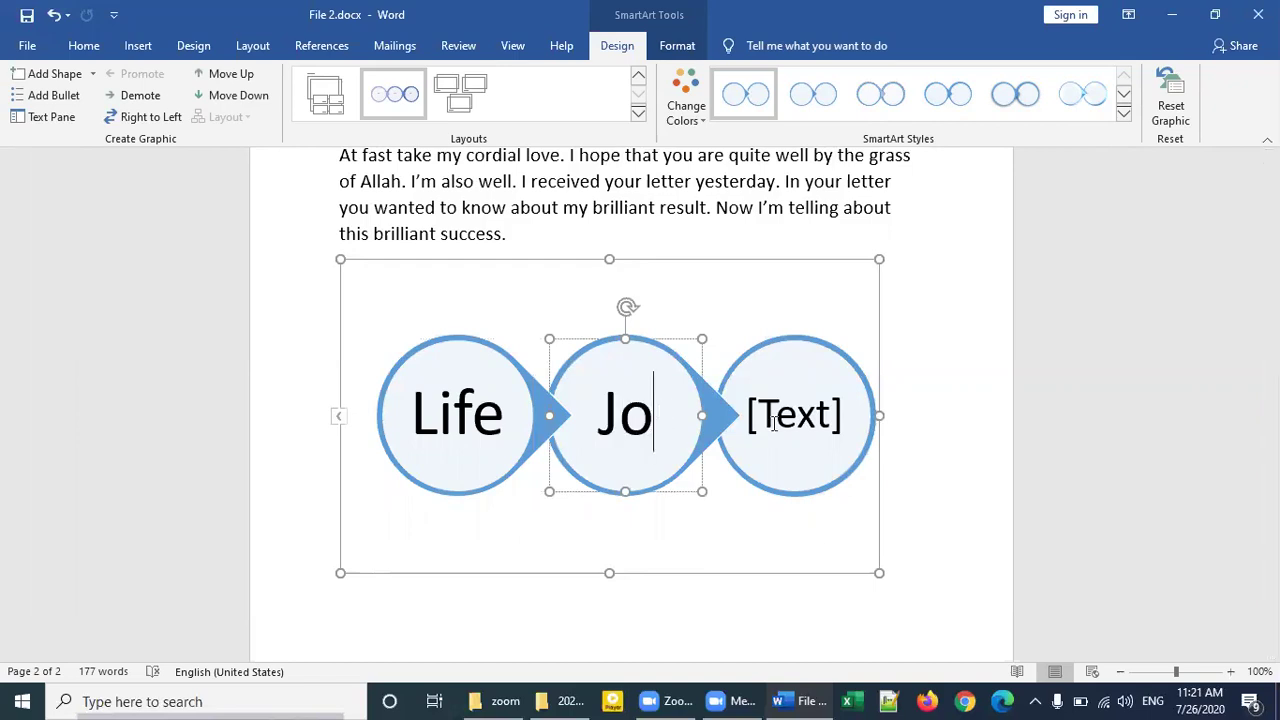
text(b)
click(786, 415)
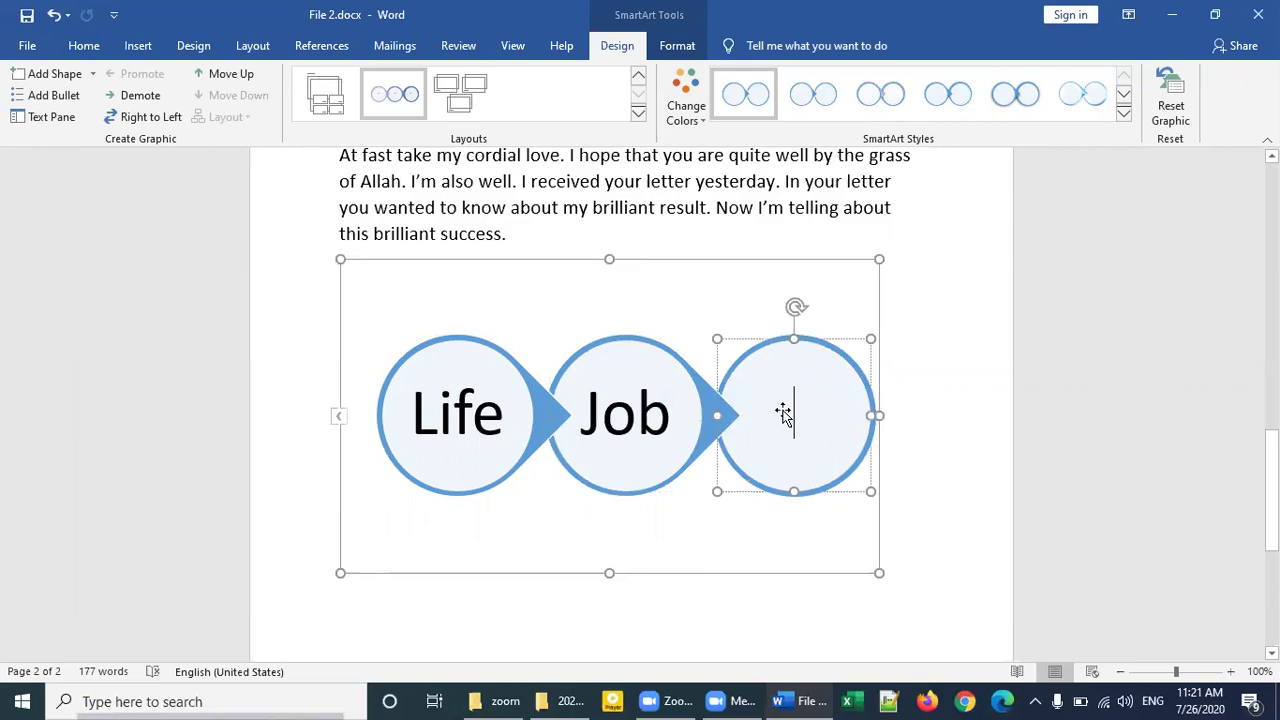
text(Pa)
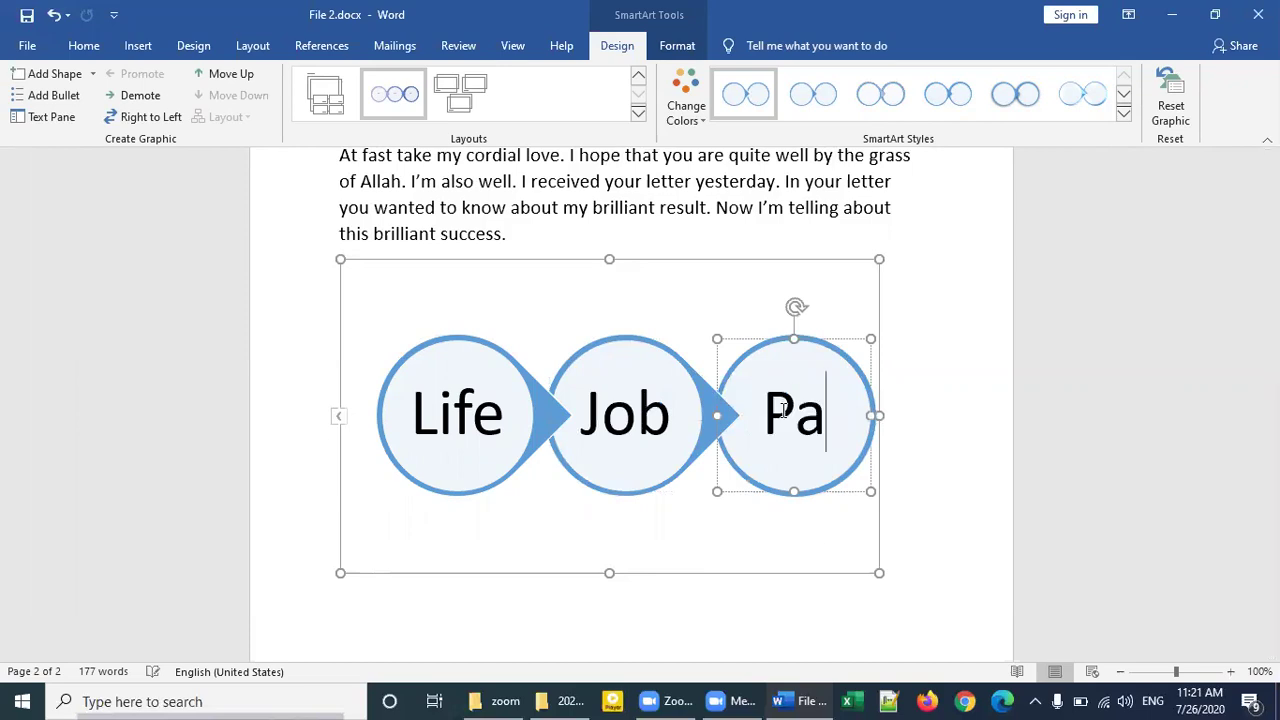
text(in)
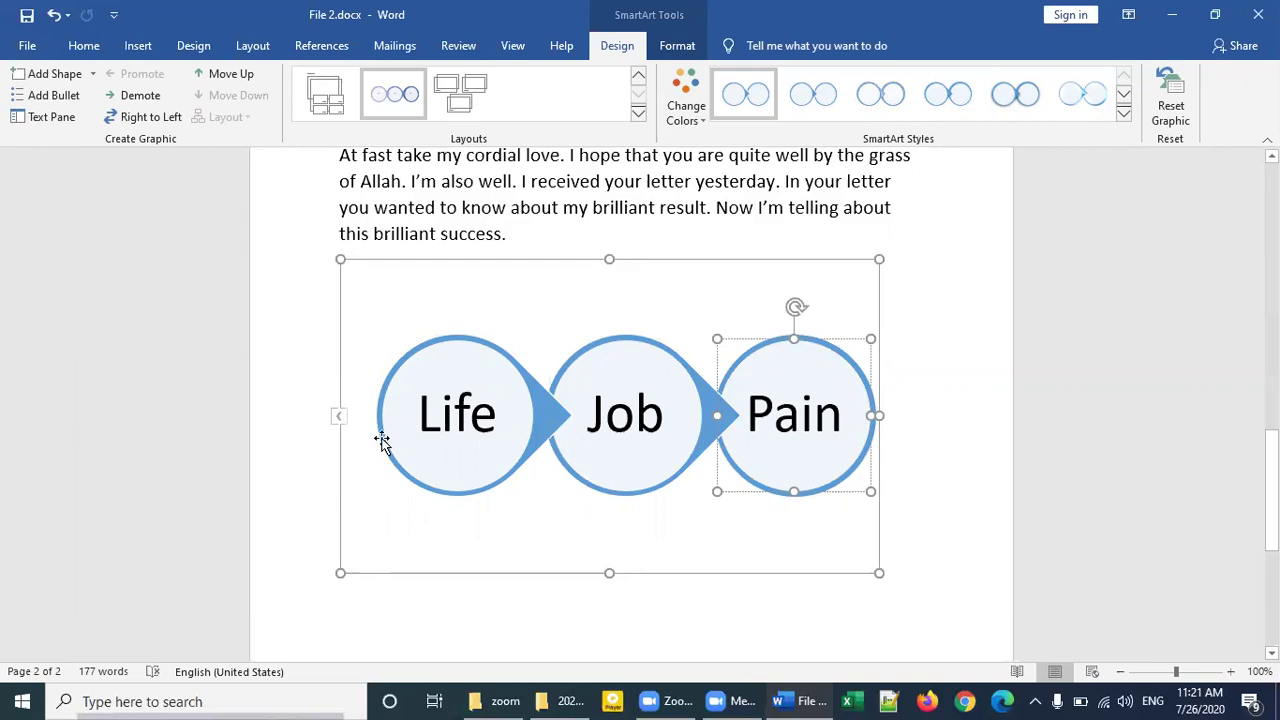
Step: Deselect the diagram to review the labels, undoing an accidental change to the Life circle
click(1078, 421)
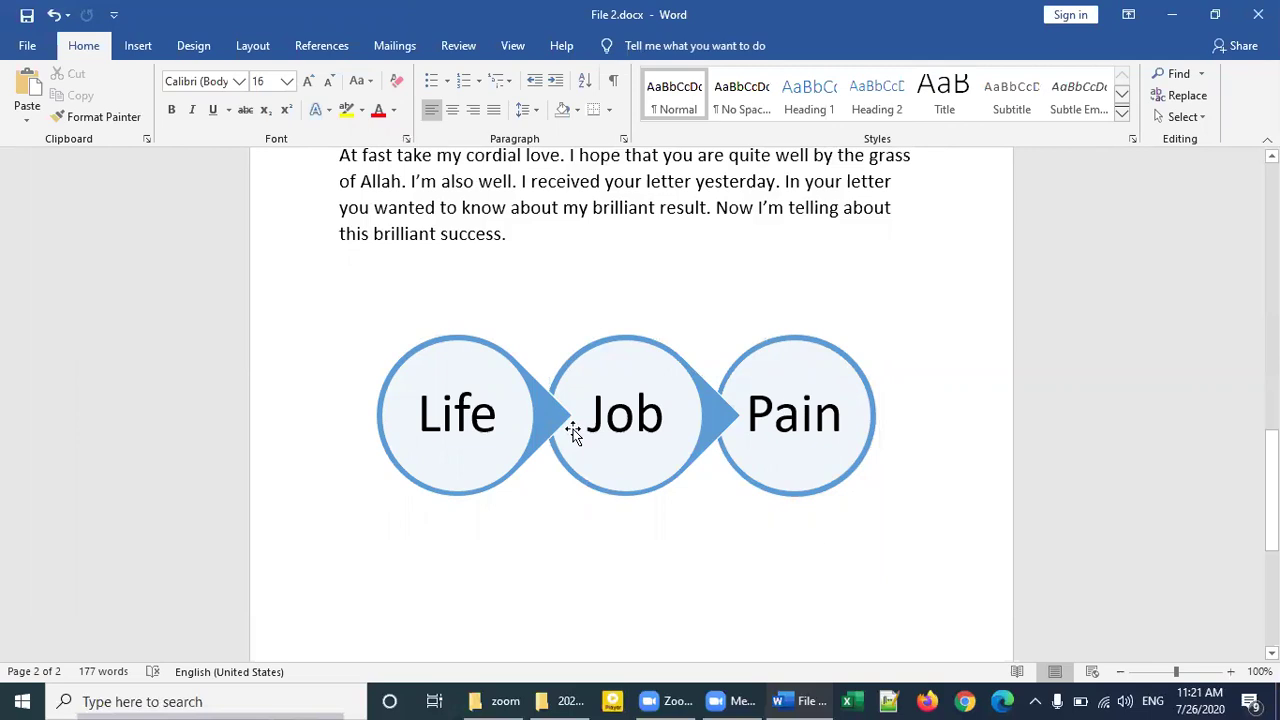
click(452, 420)
double_click(455, 425)
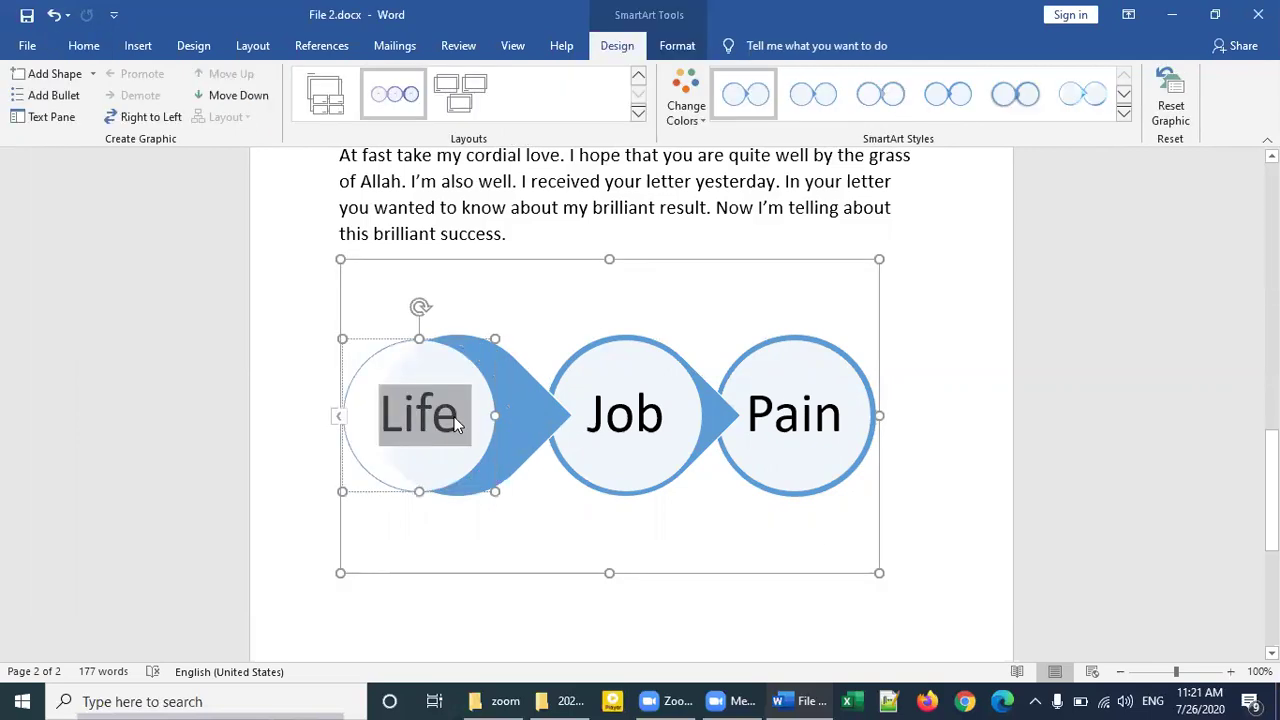
key(ctrl+z)
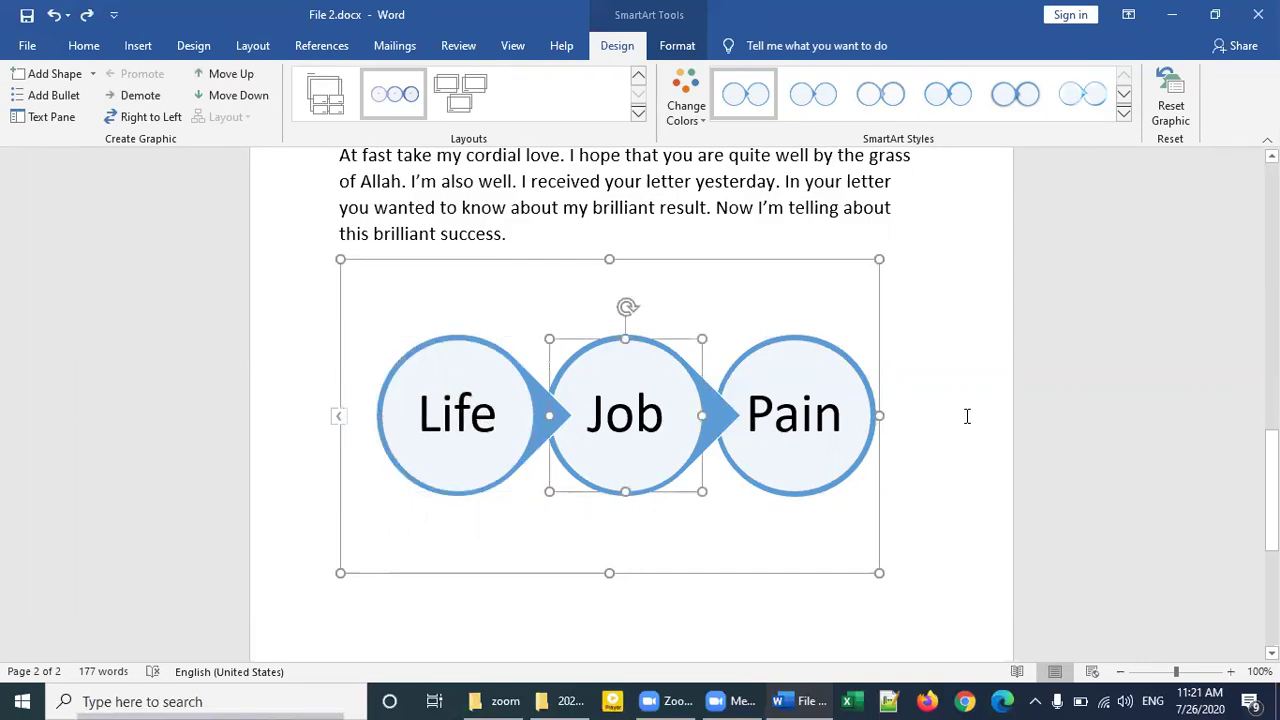
click(857, 466)
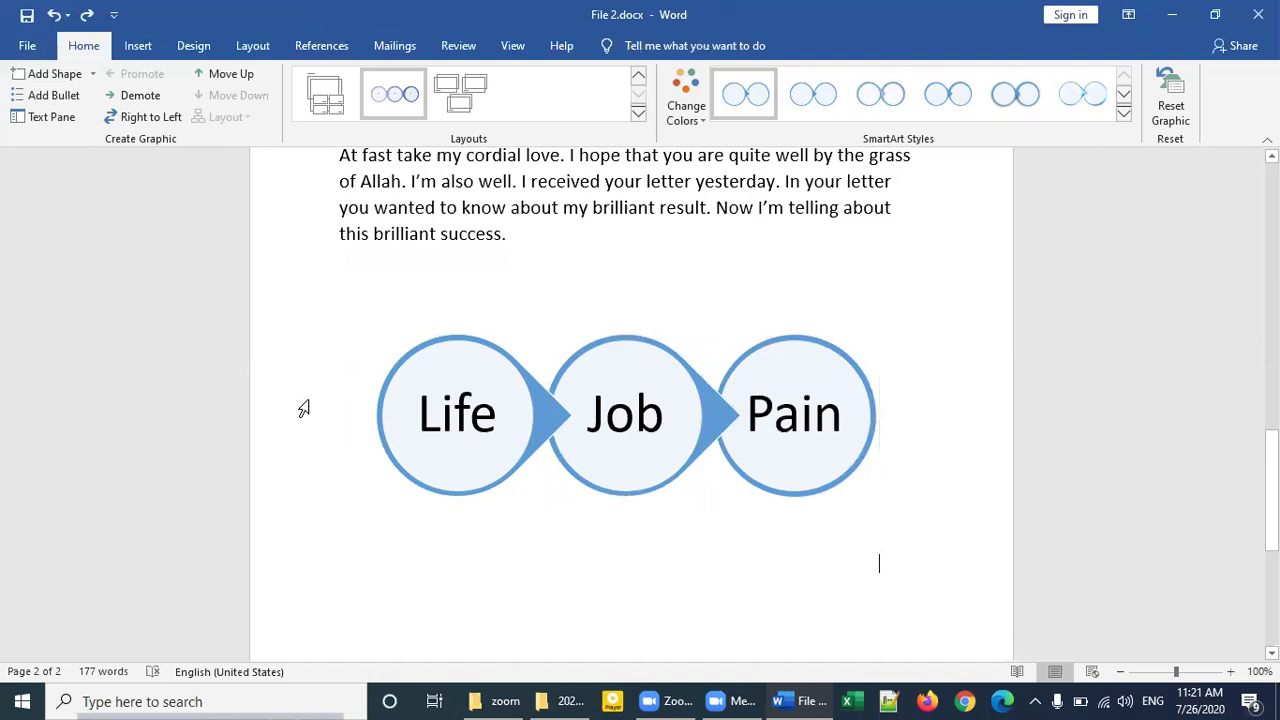
Step: Resize the Life, Job, Pain SmartArt frame by its handles and show its Layout Options
click(803, 443)
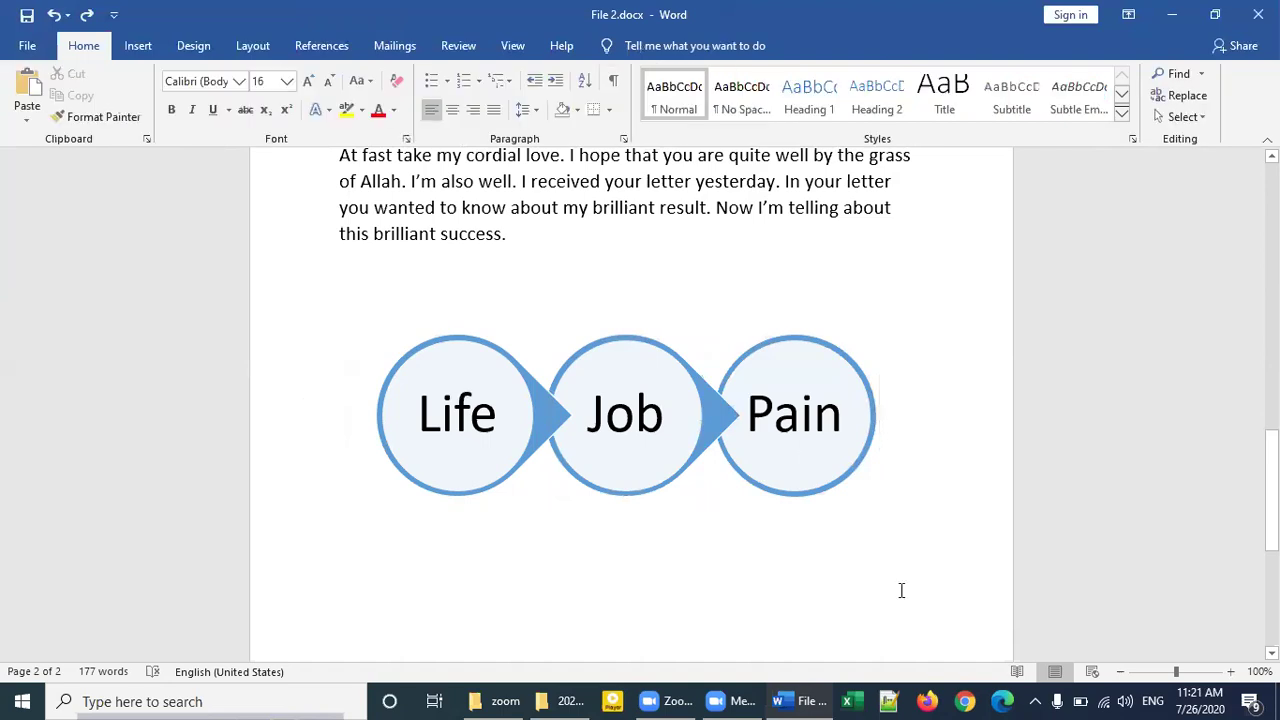
drag(878, 574, 866, 571)
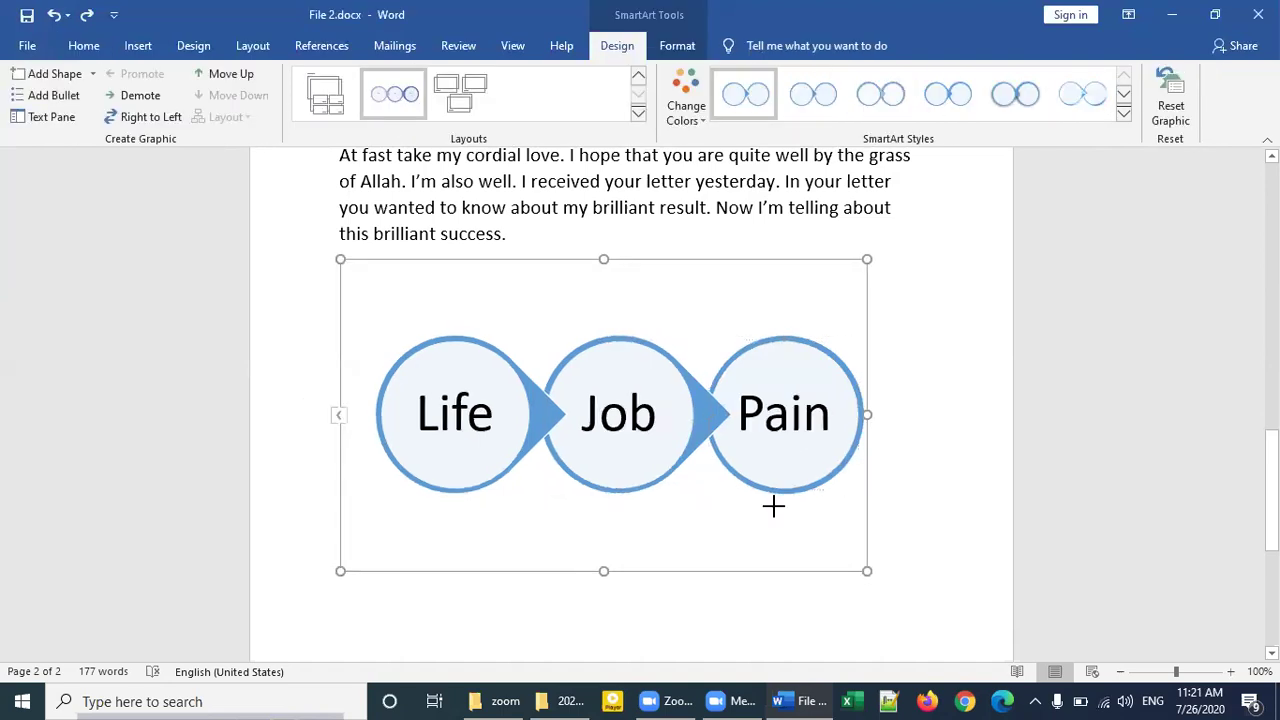
drag(745, 484, 774, 514)
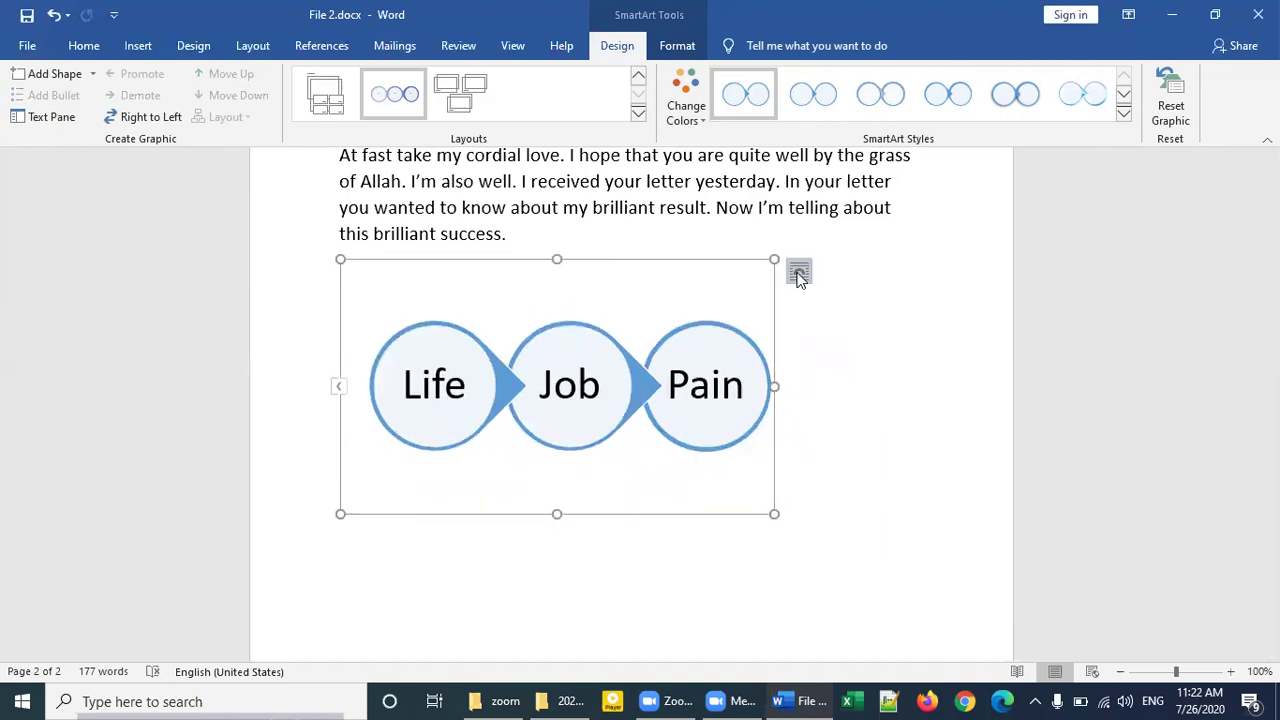
click(799, 274)
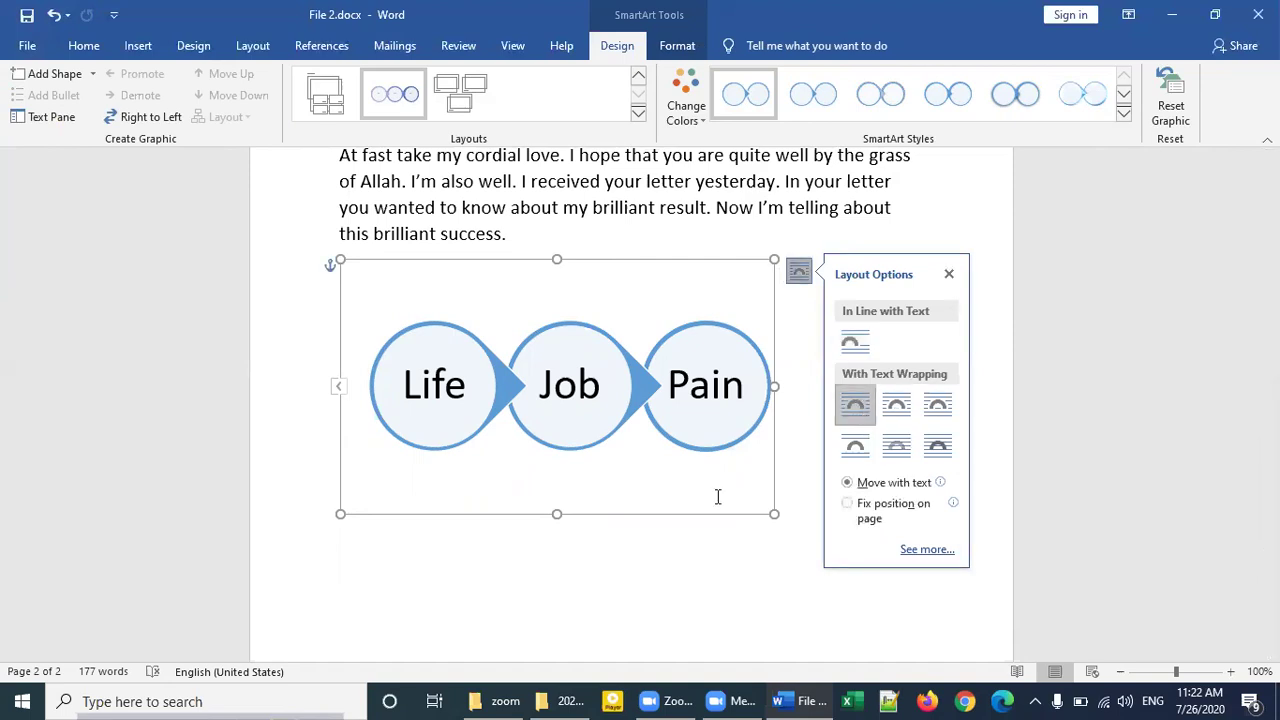
Step: Choose Square text wrapping, then reselect the whole SmartArt frame instead of single circles
click(663, 395)
click(663, 395)
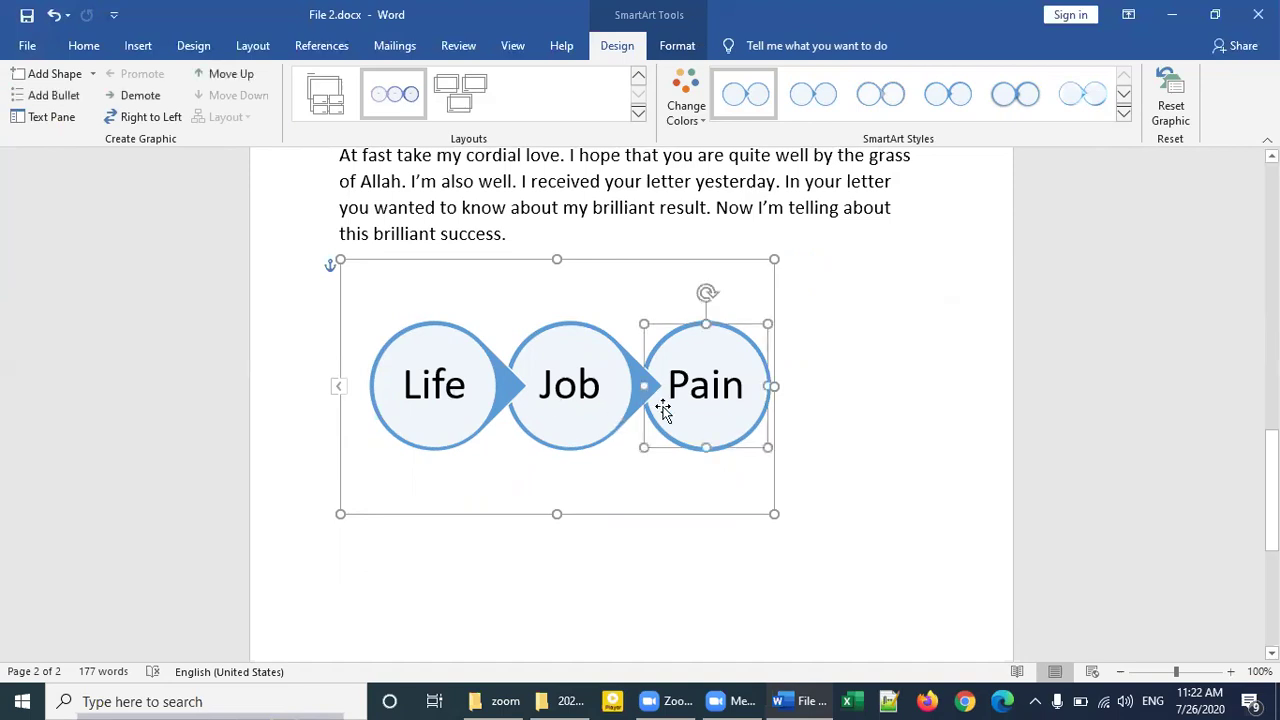
key(Tab)
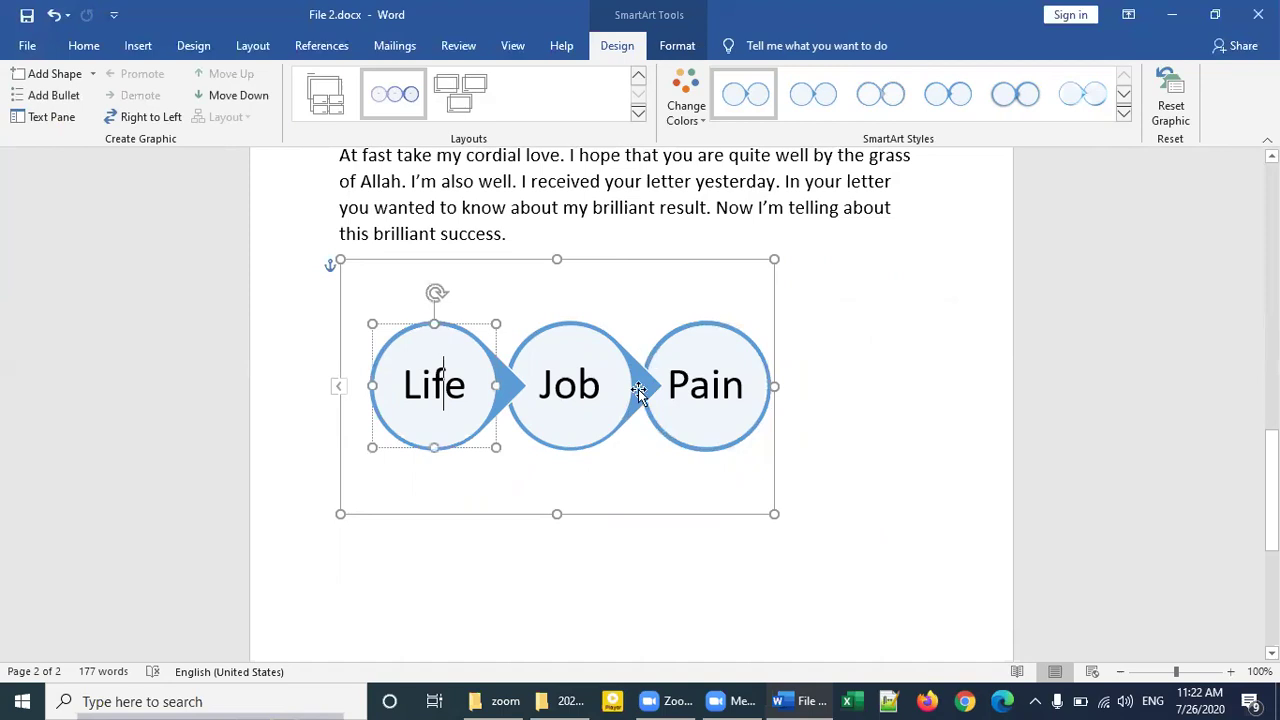
click(638, 393)
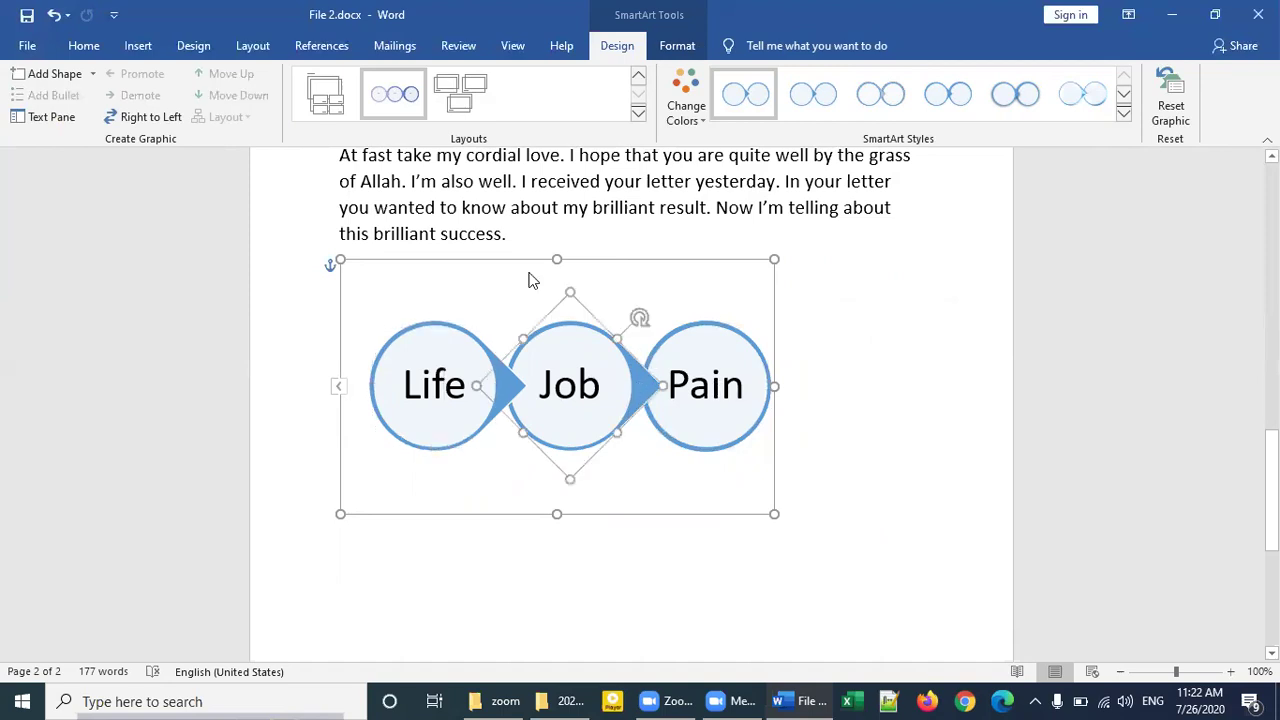
key(Tab)
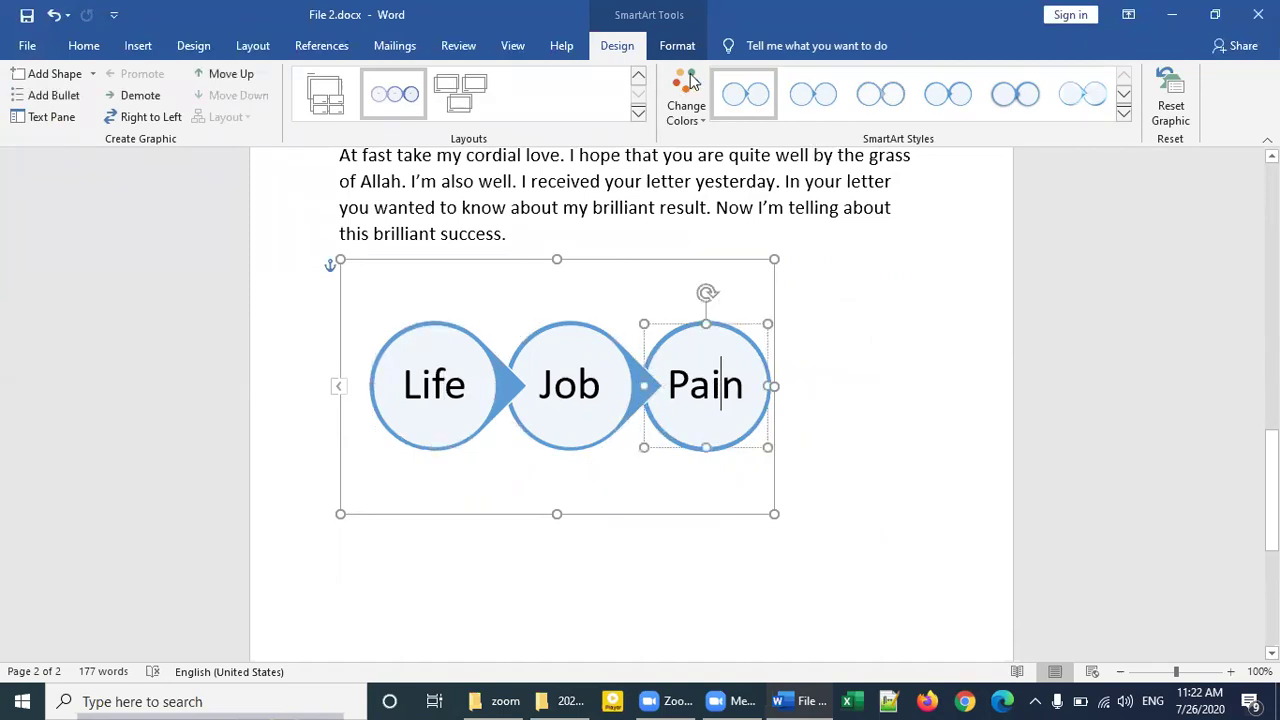
key(Escape)
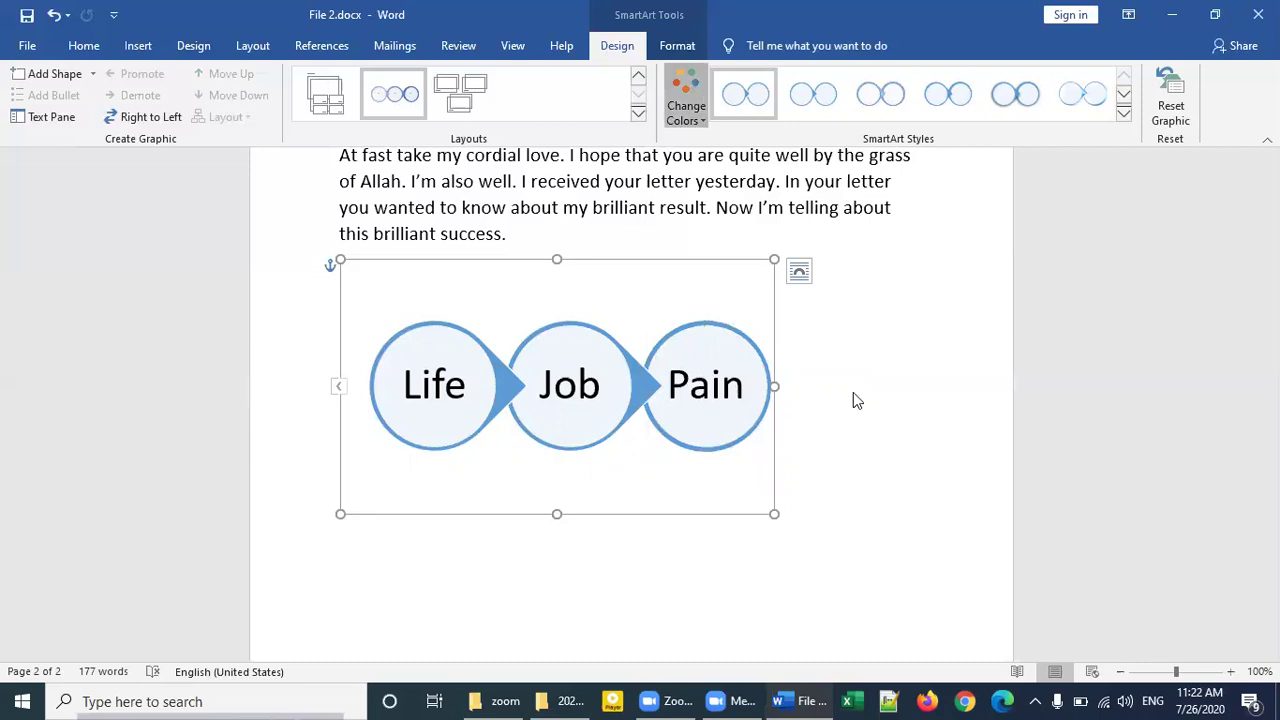
key(alt+j)
key(s)
key(c)
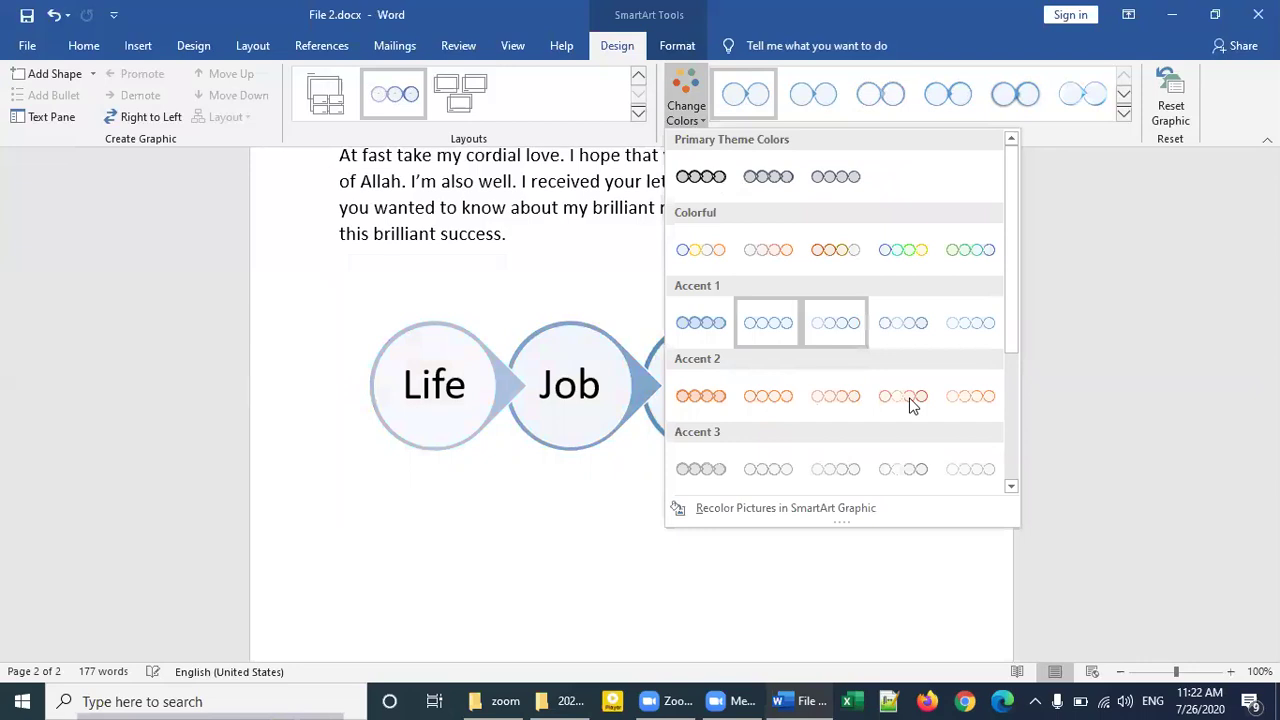
key(Escape)
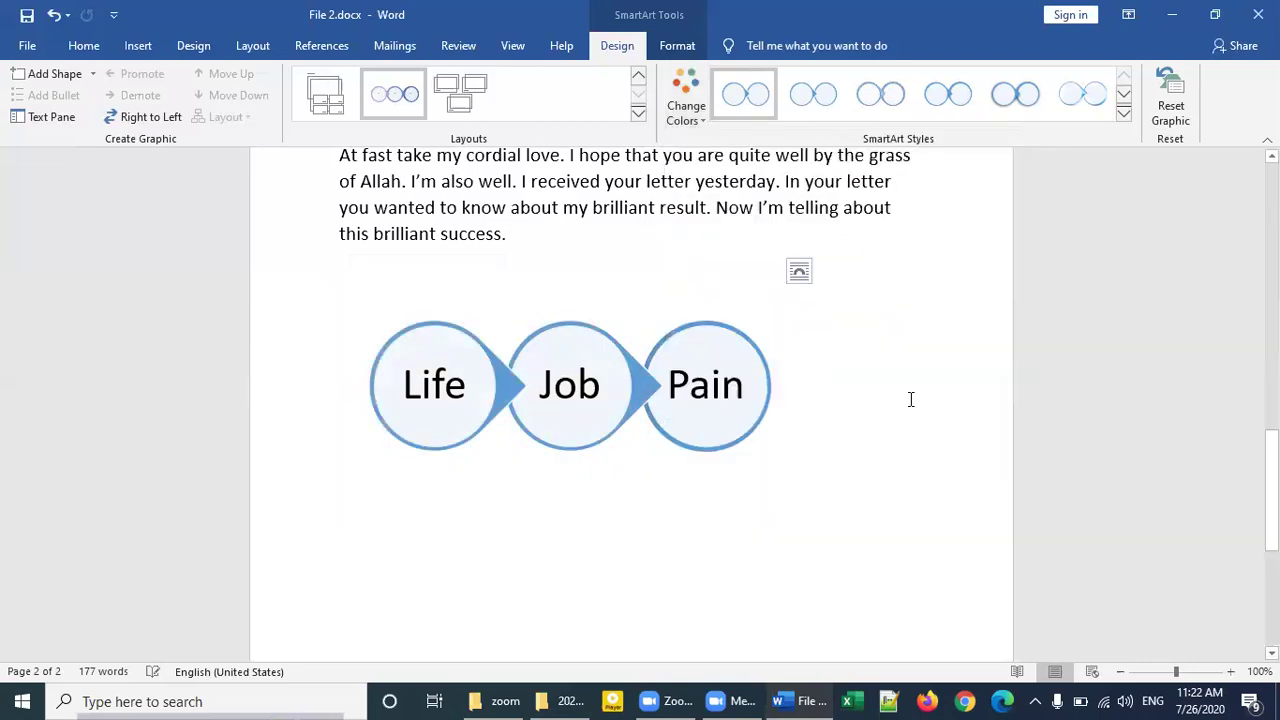
Step: Recolour the diagram orange, undo an accidental Job circle move, and select the whole SmartArt
click(554, 406)
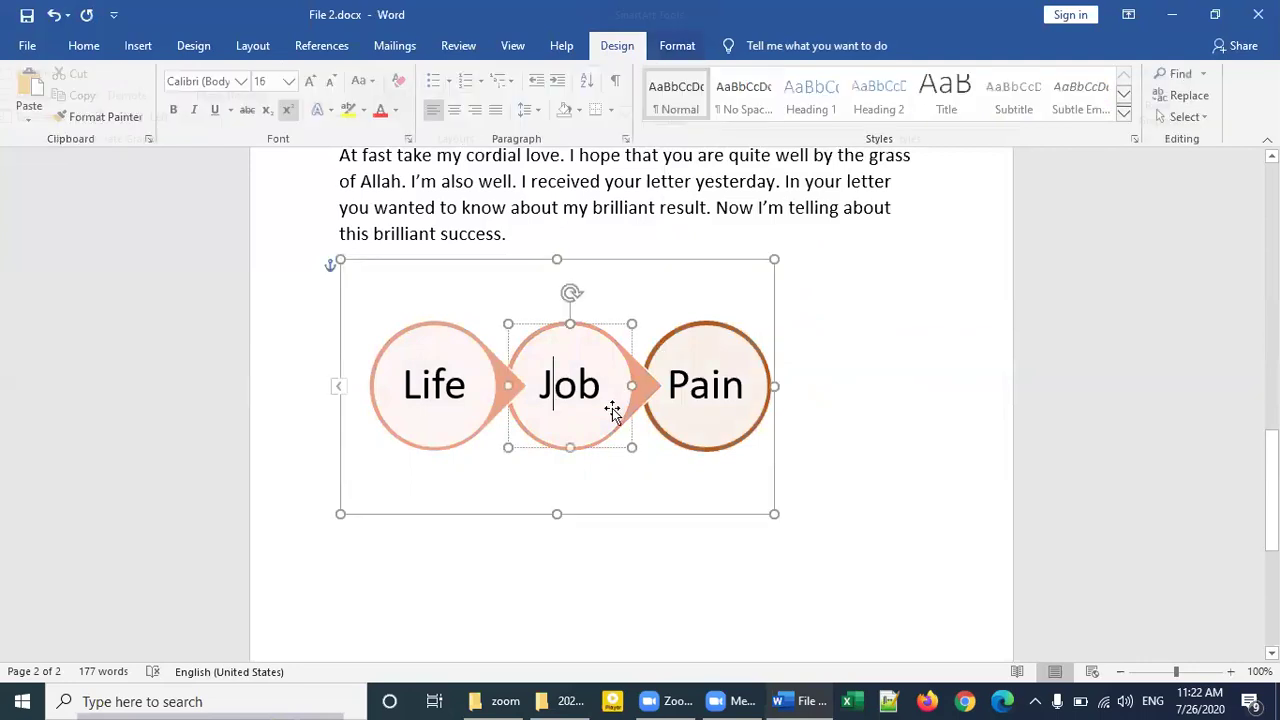
drag(620, 403, 656, 439)
key(ctrl+z)
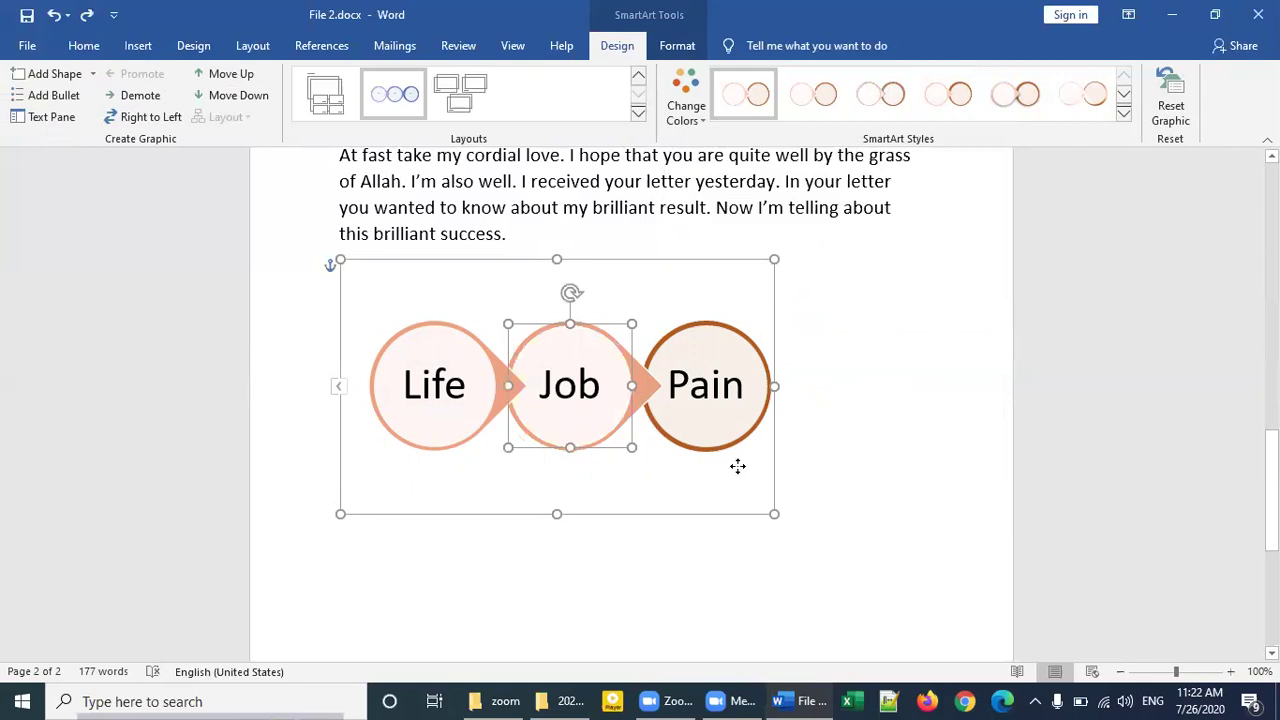
key(Escape)
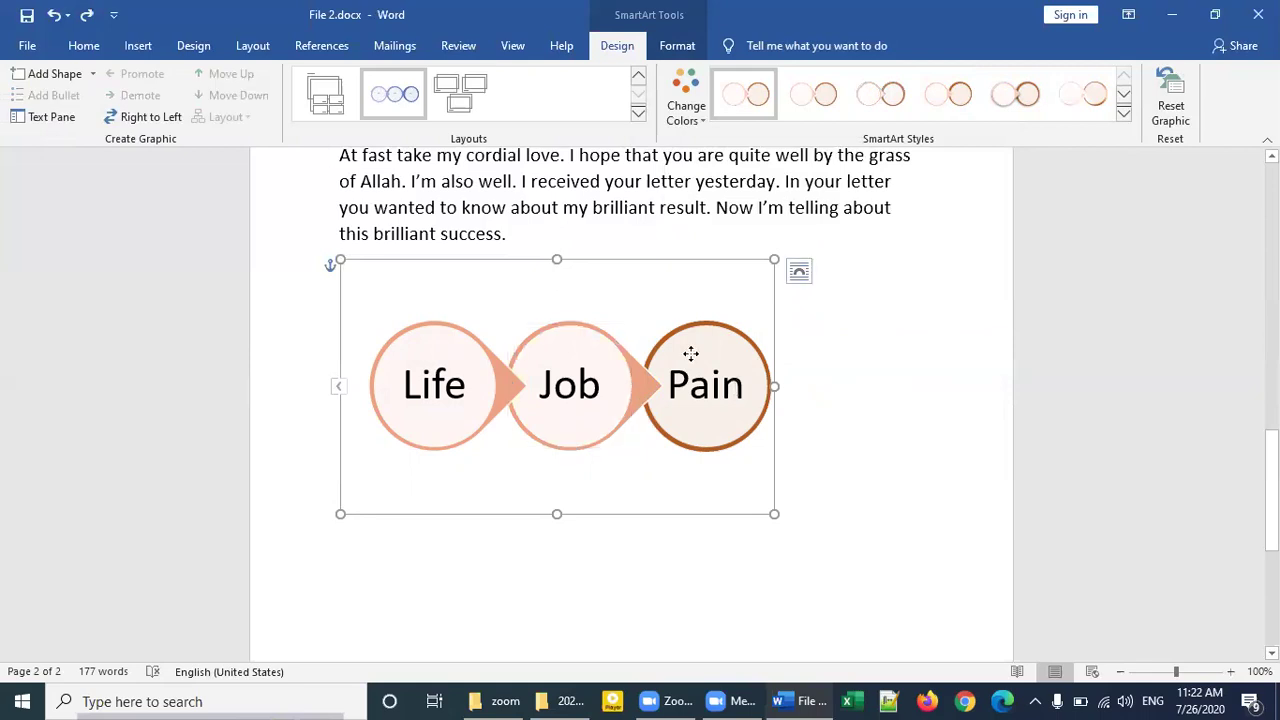
key(Escape)
click(716, 395)
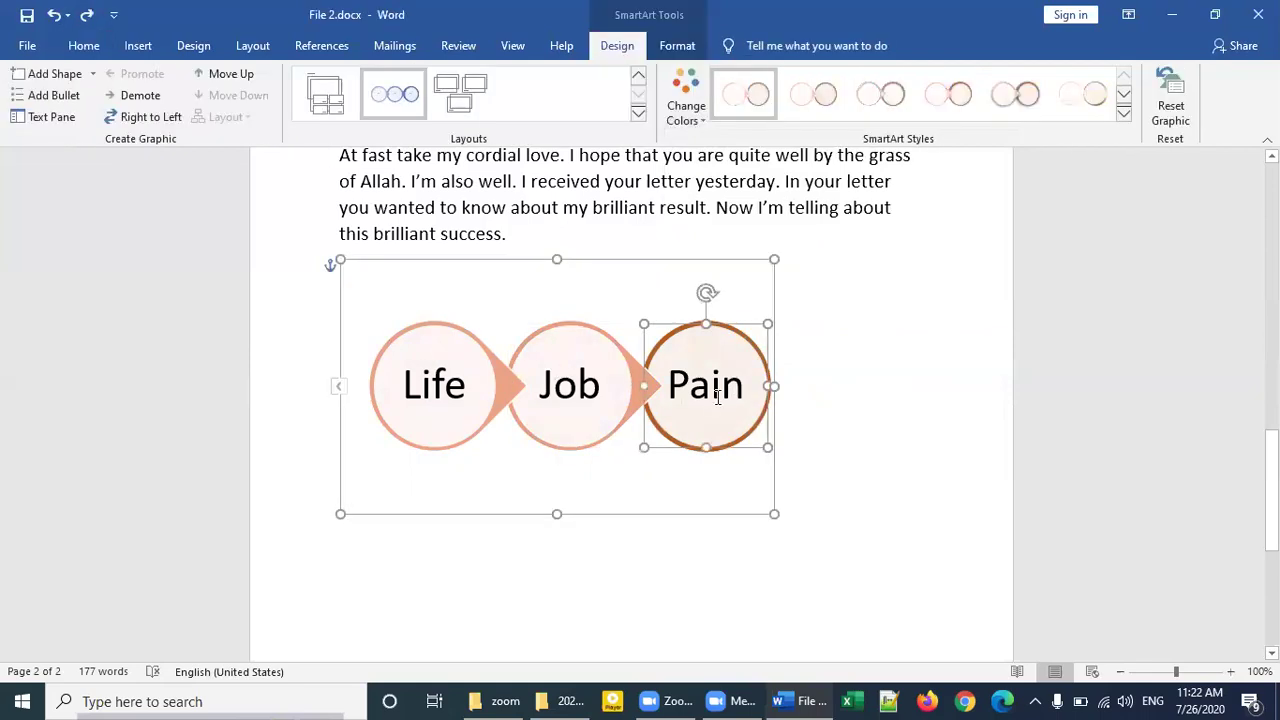
key(Escape)
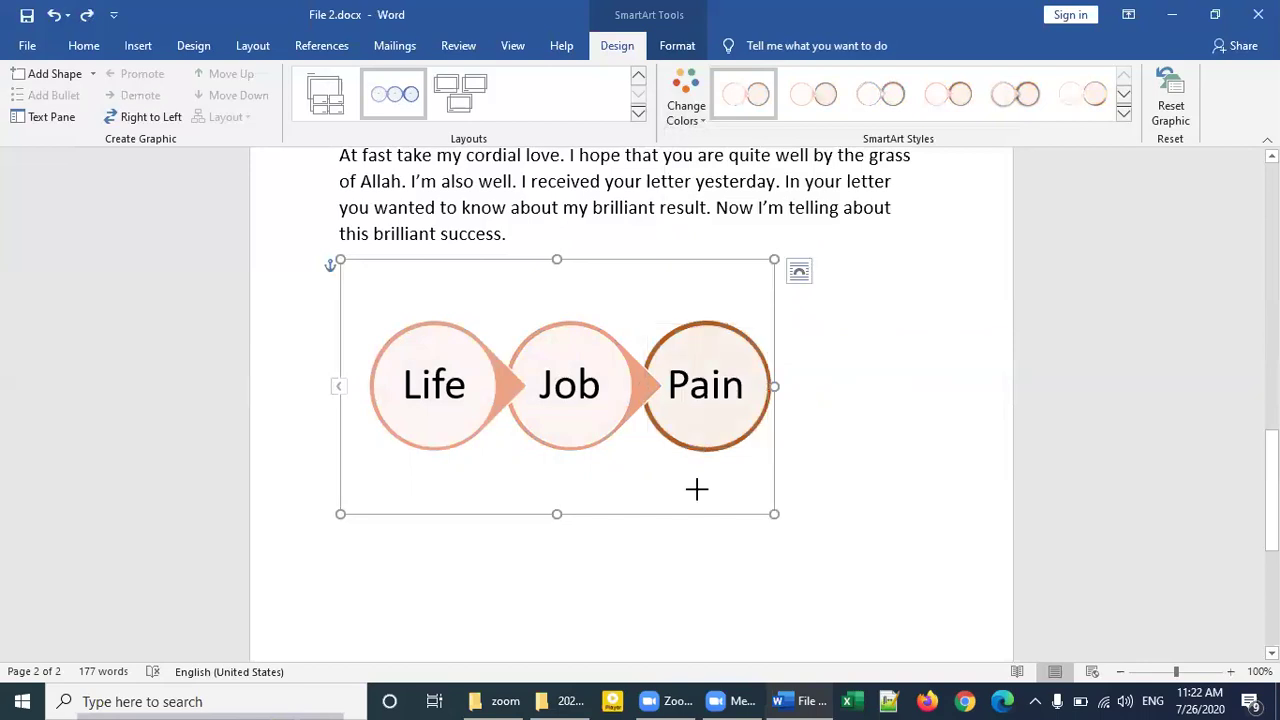
Step: Shrink the SmartArt, move it into the letter paragraph, and set Tight text wrapping
drag(653, 470, 653, 470)
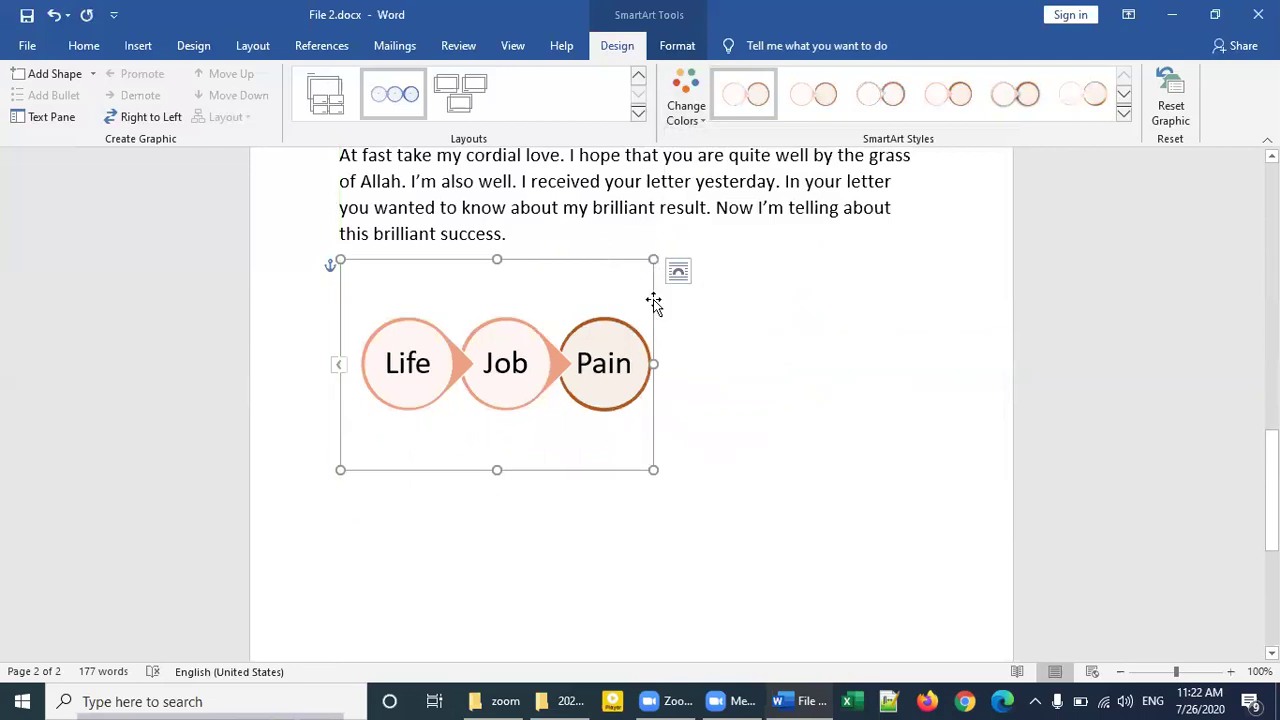
mouse_move(653, 302)
mouse_down()
mouse_move(869, 314)
mouse_move(831, 180)
mouse_up()
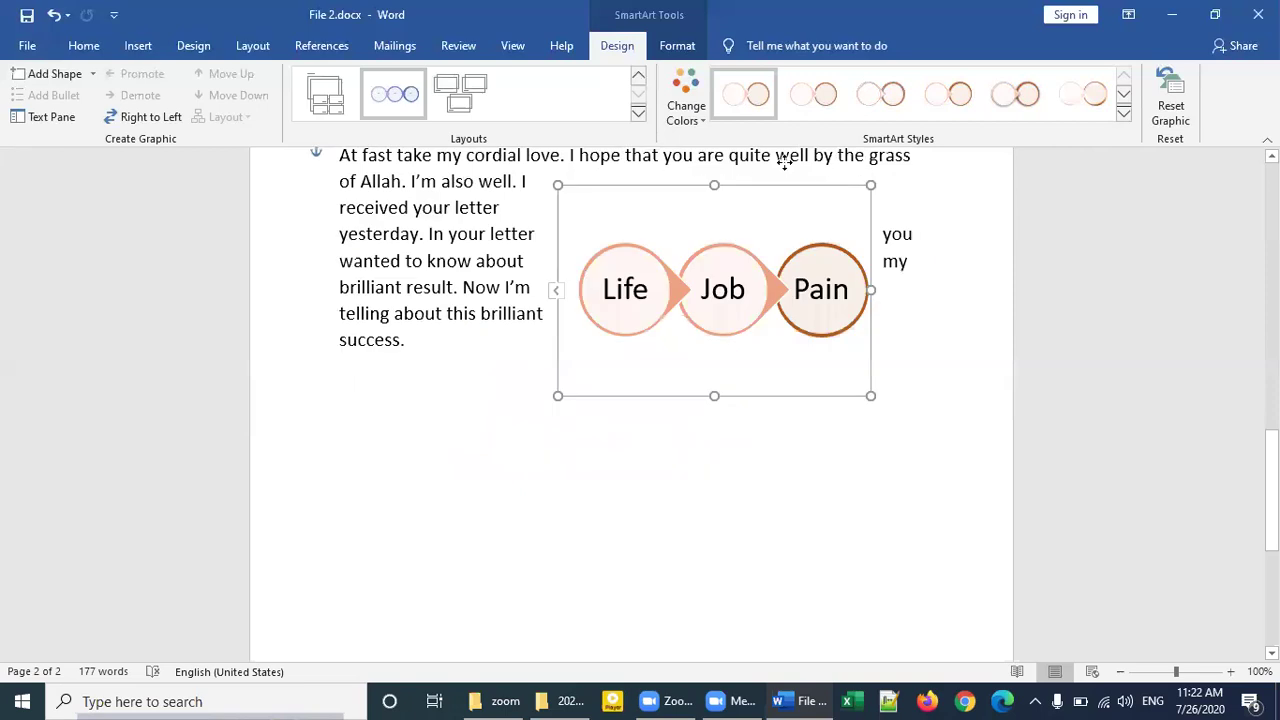
drag(830, 300, 724, 403)
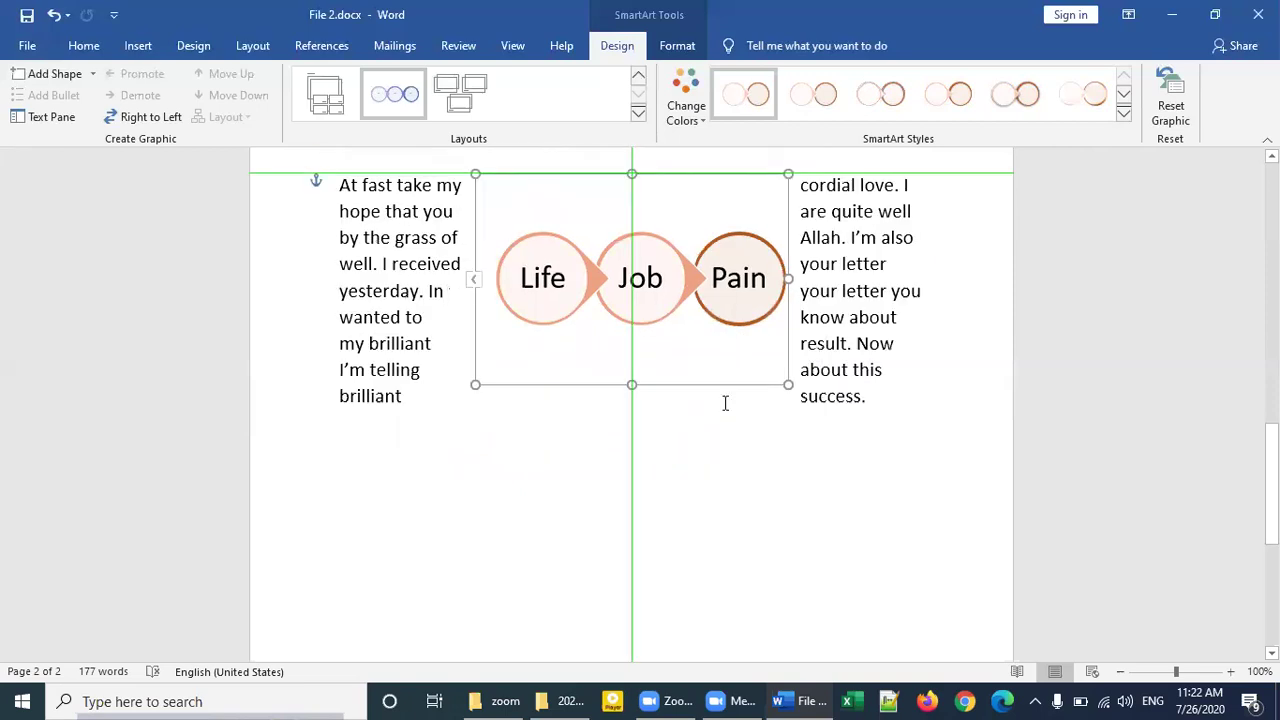
scroll(724, 403, up, 3)
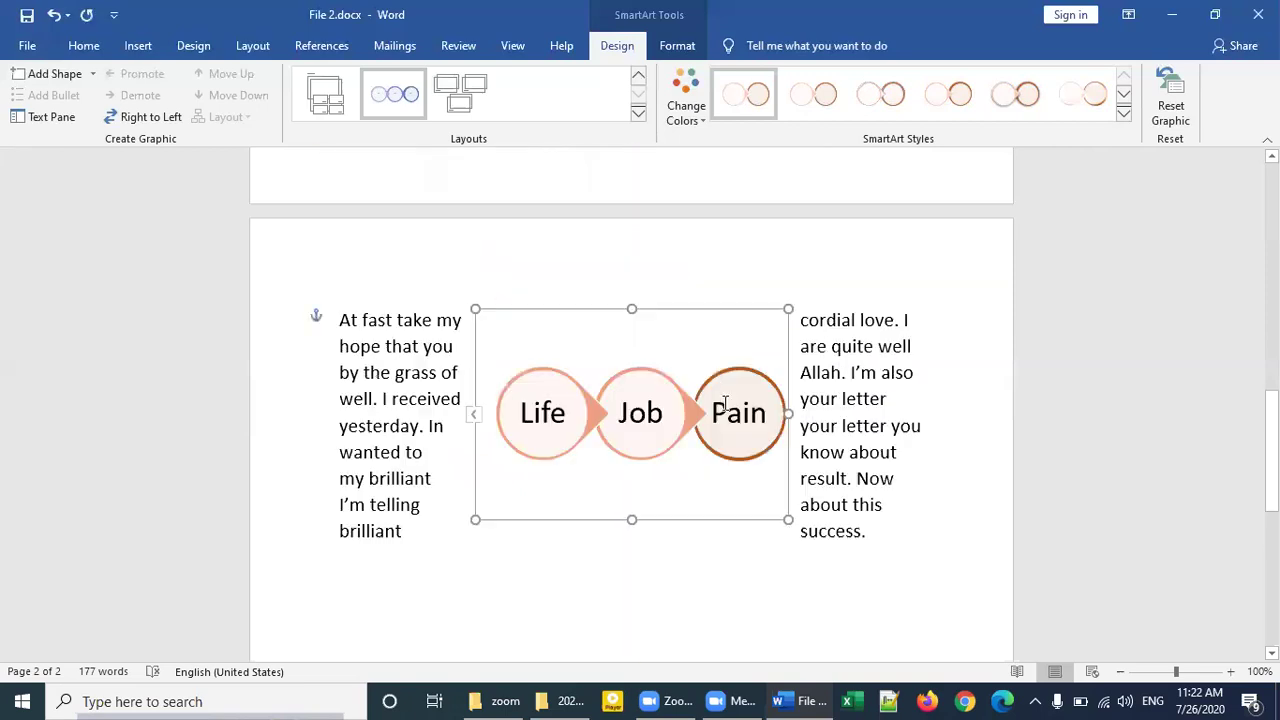
click(815, 326)
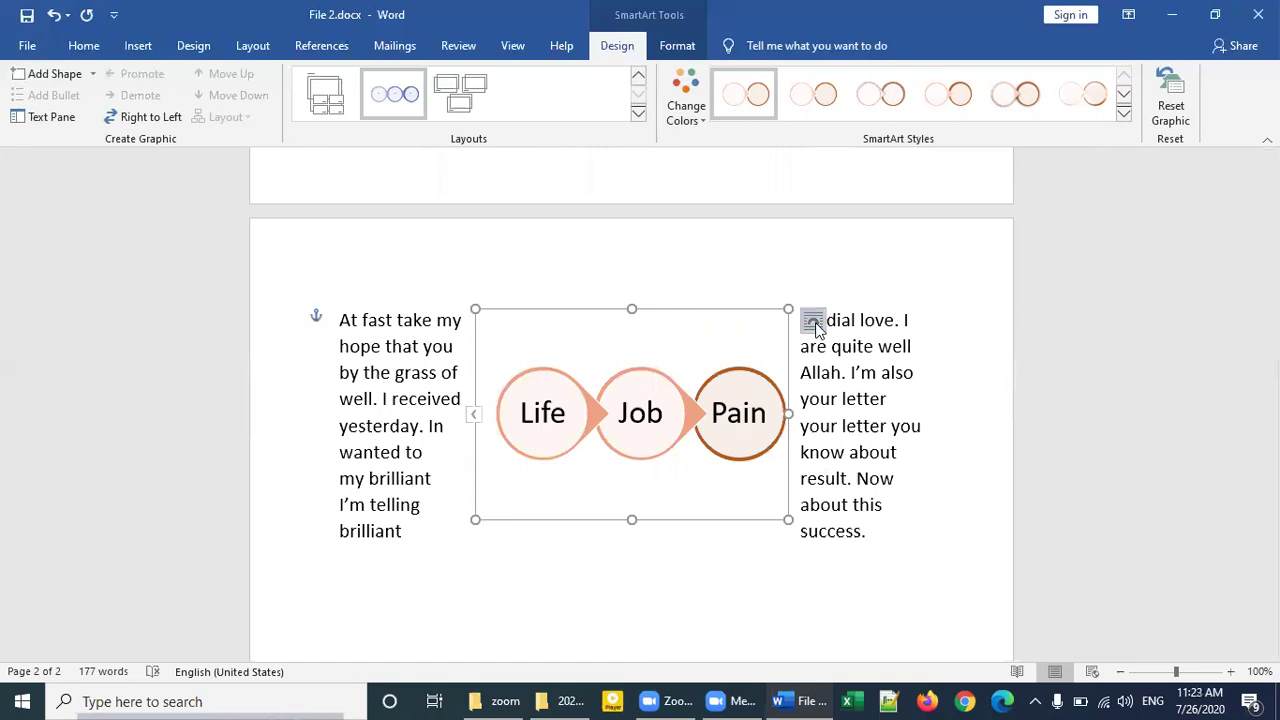
click(920, 452)
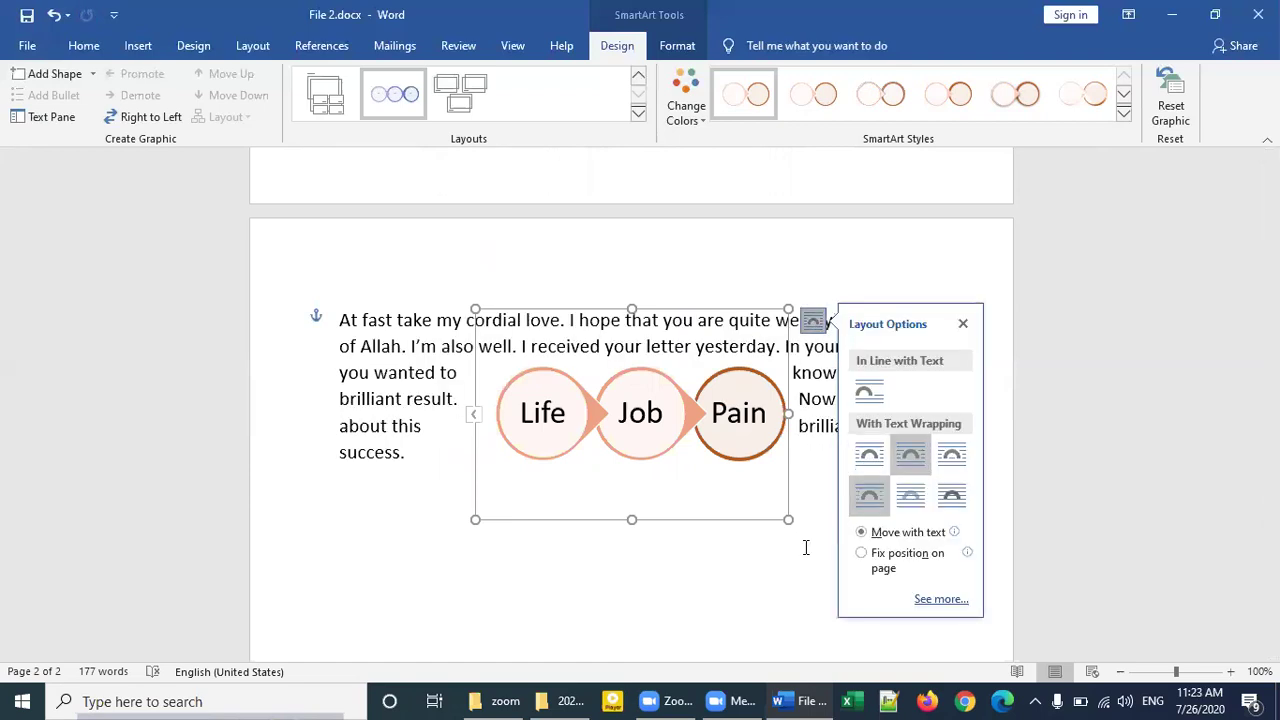
Step: Try Through and Top and Bottom, settle on Square wrapping, and drag the SmartArt right
click(952, 460)
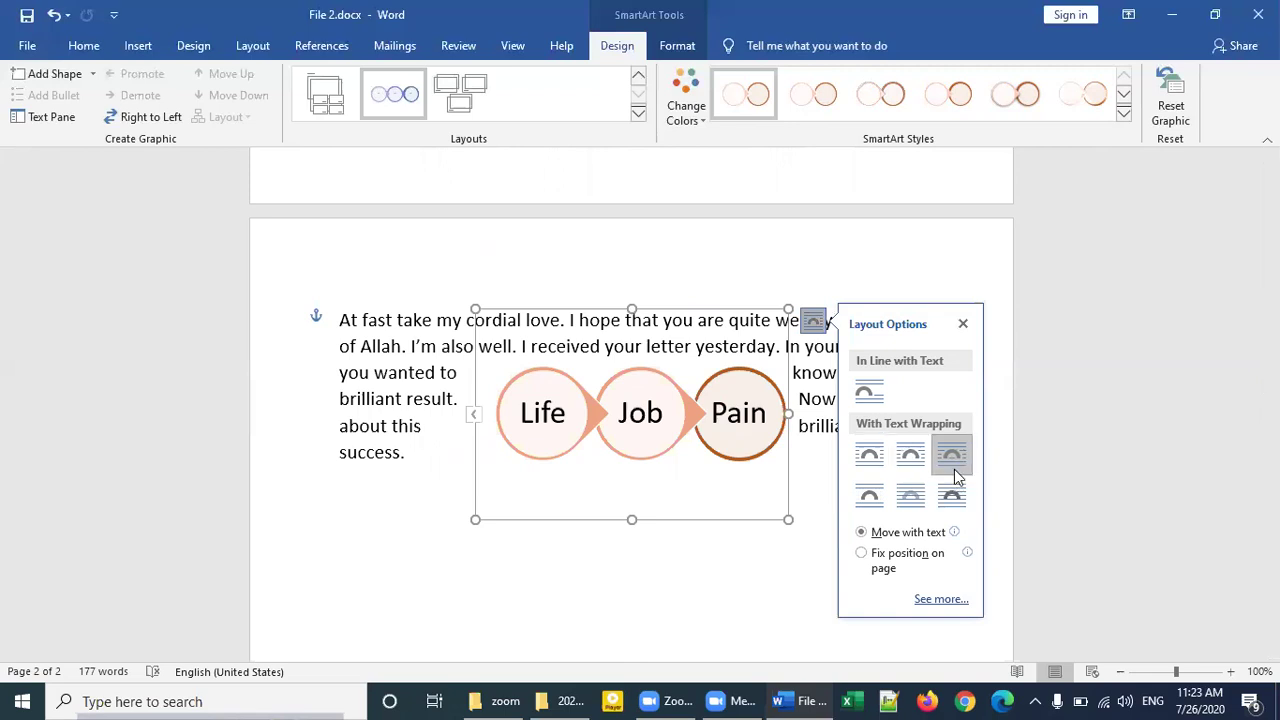
click(873, 496)
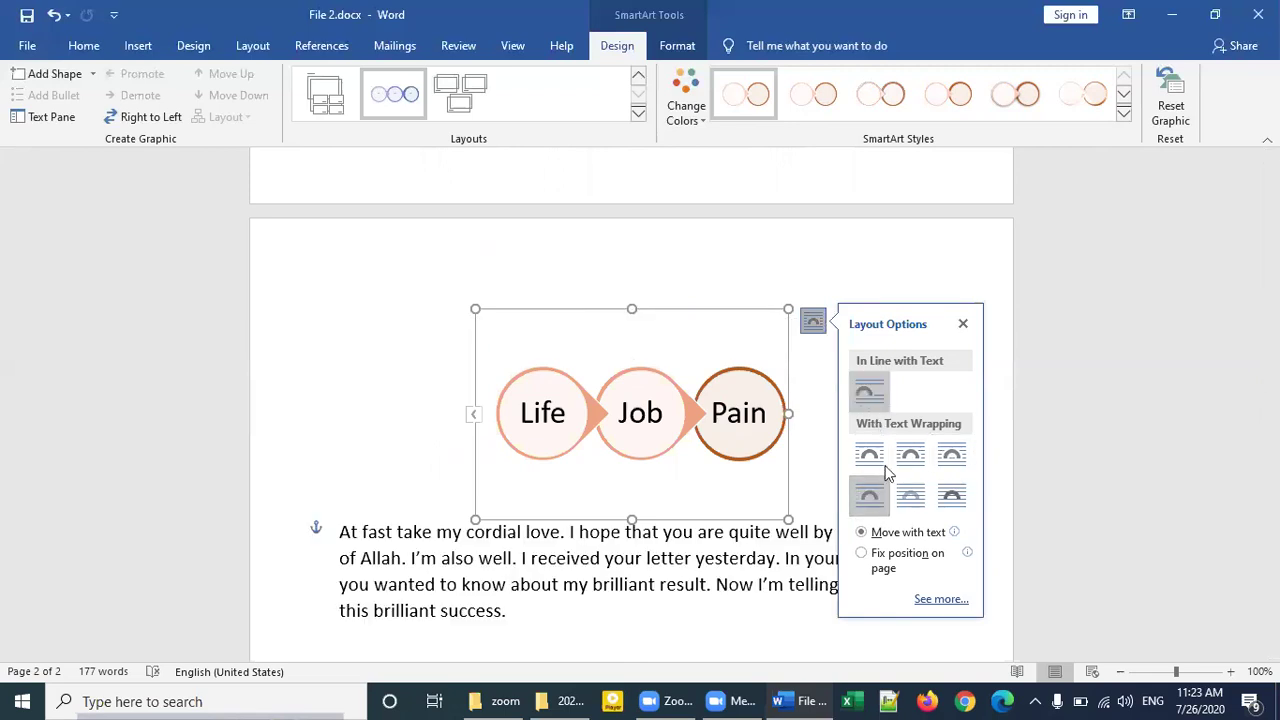
click(877, 454)
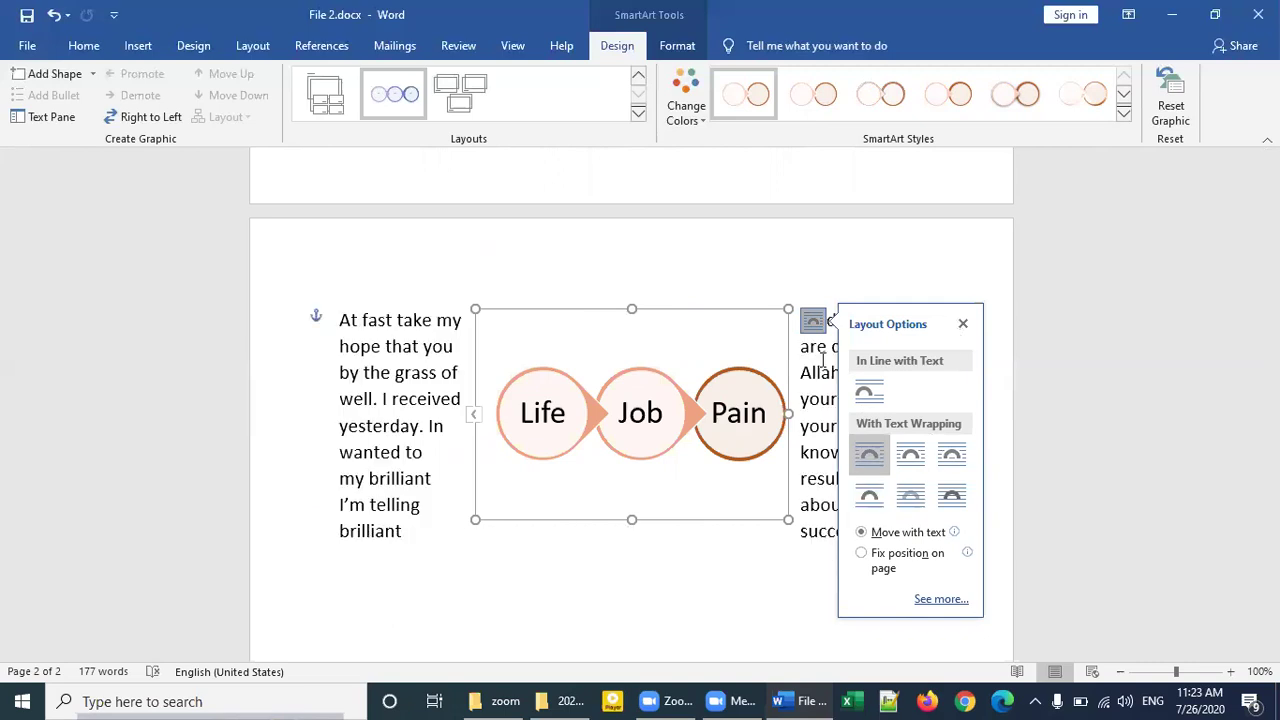
click(960, 327)
mouse_move(789, 347)
mouse_down()
mouse_move(894, 356)
mouse_move(914, 344)
mouse_up()
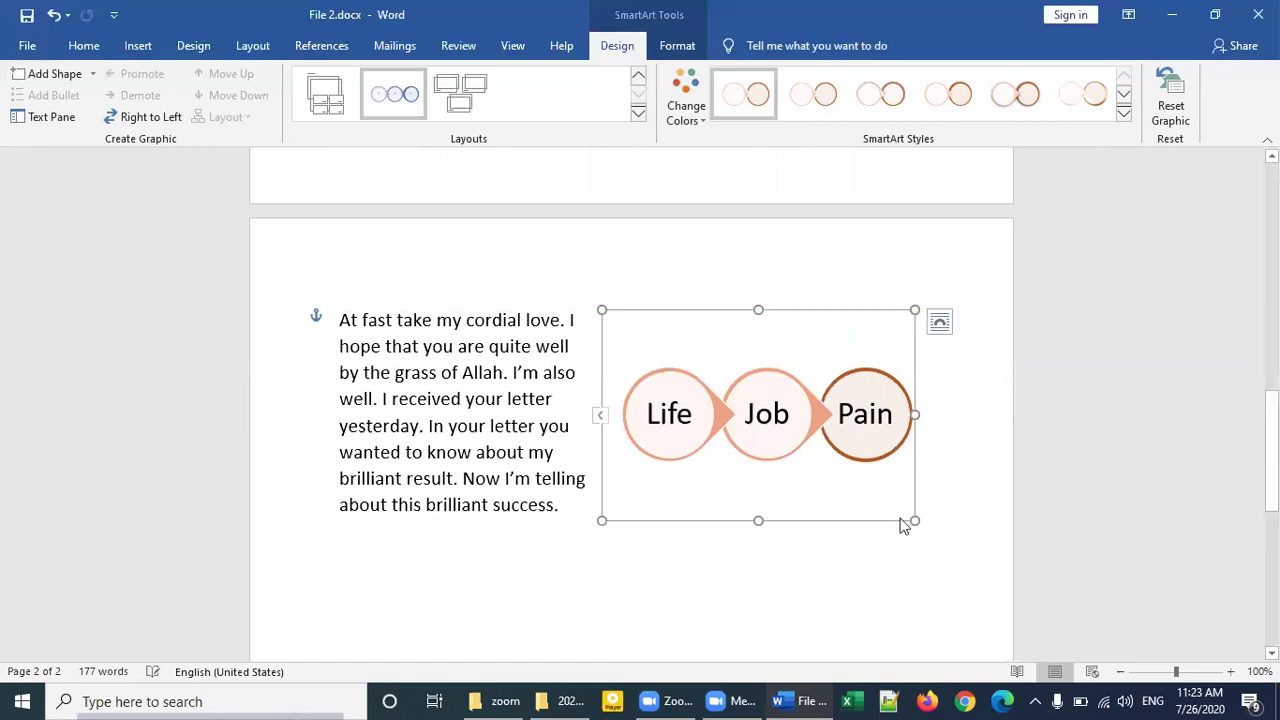
click(615, 419)
Step: Select the SmartArt, view the Layouts gallery without changing it, and apply Reset Graphic
click(744, 416)
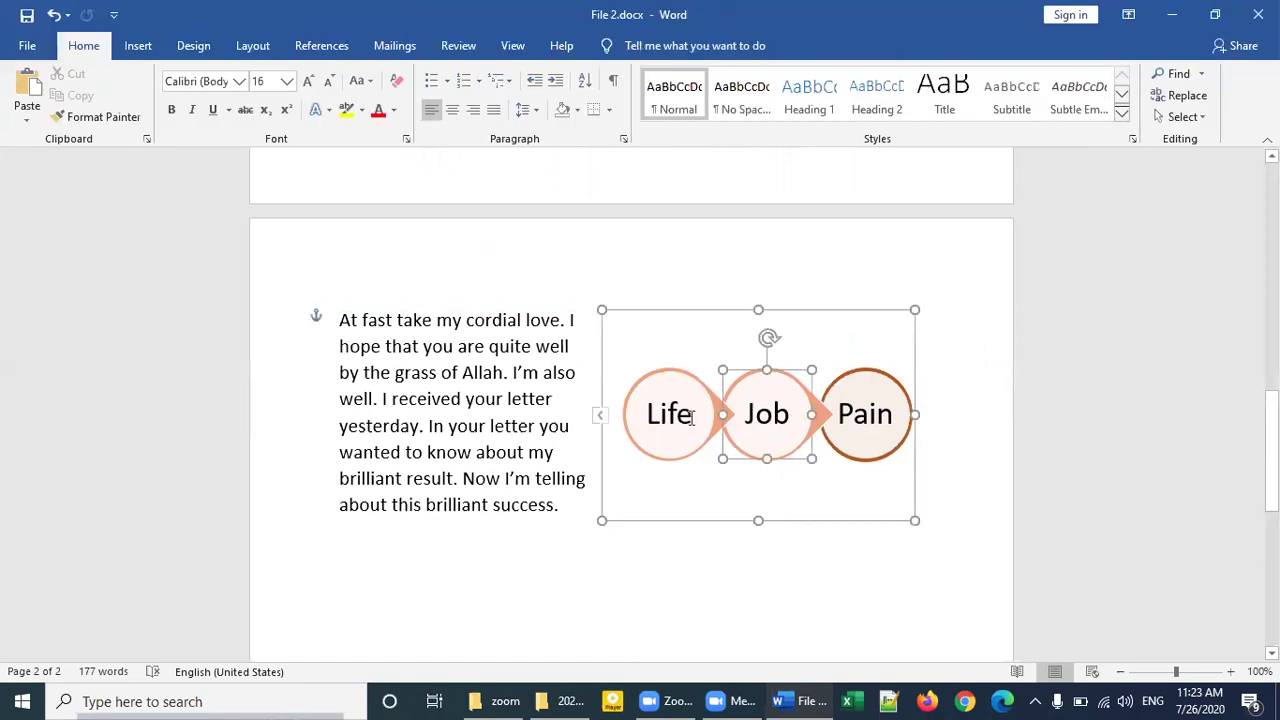
click(690, 413)
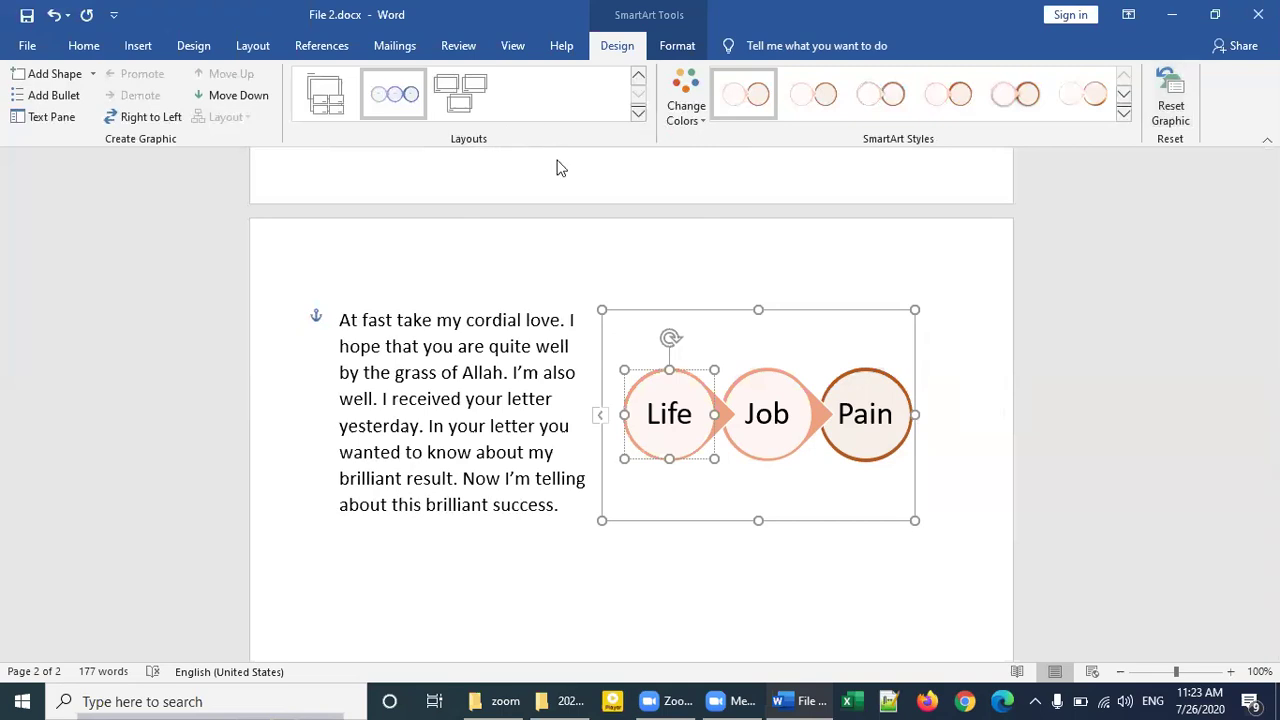
click(638, 115)
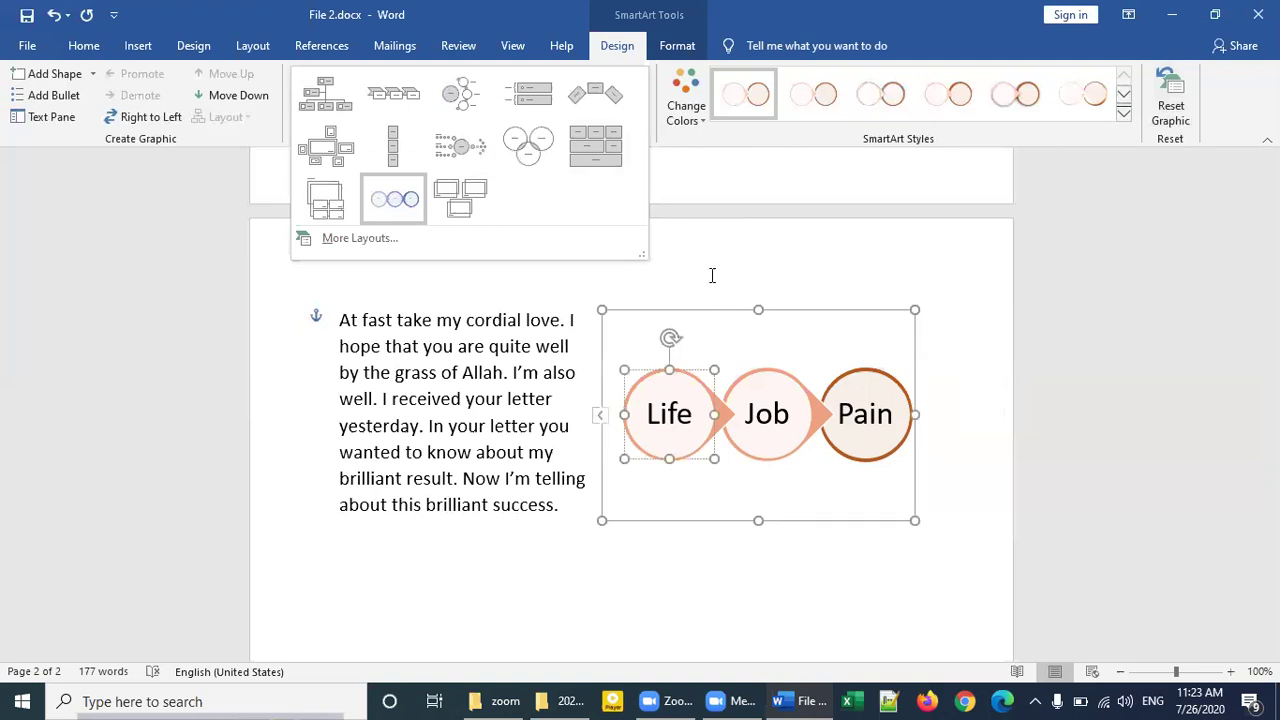
click(712, 275)
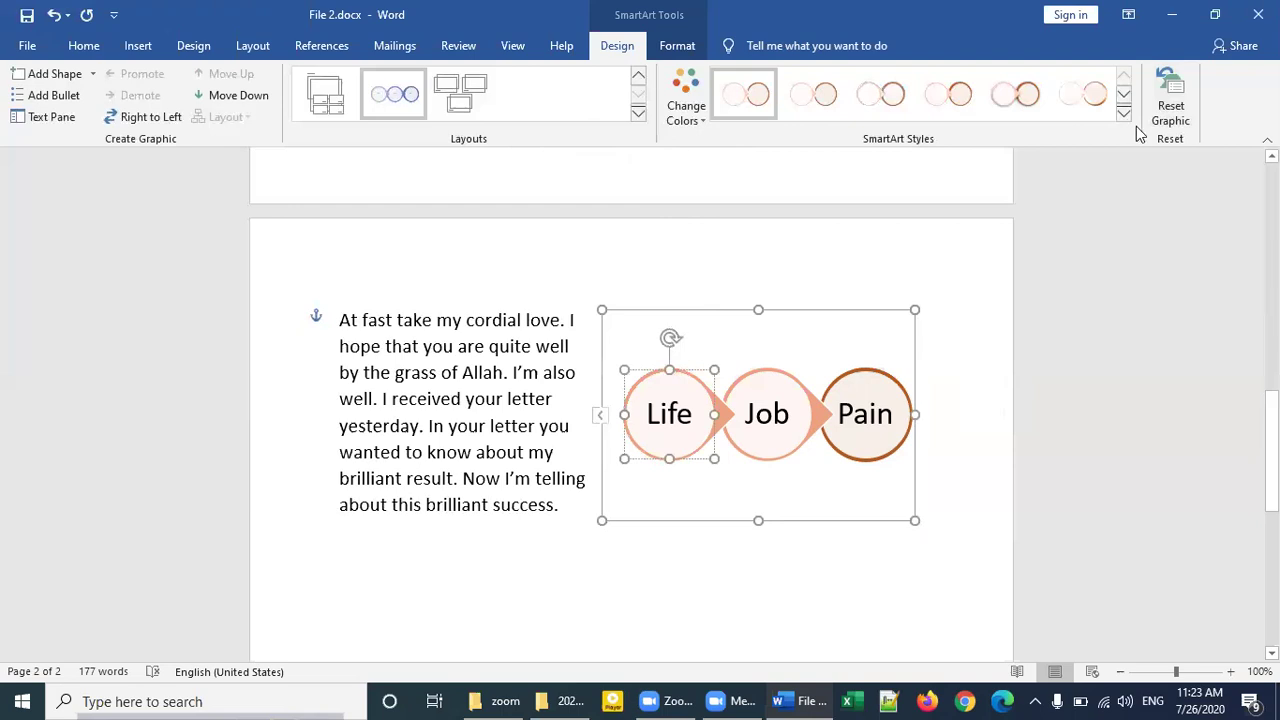
click(1172, 110)
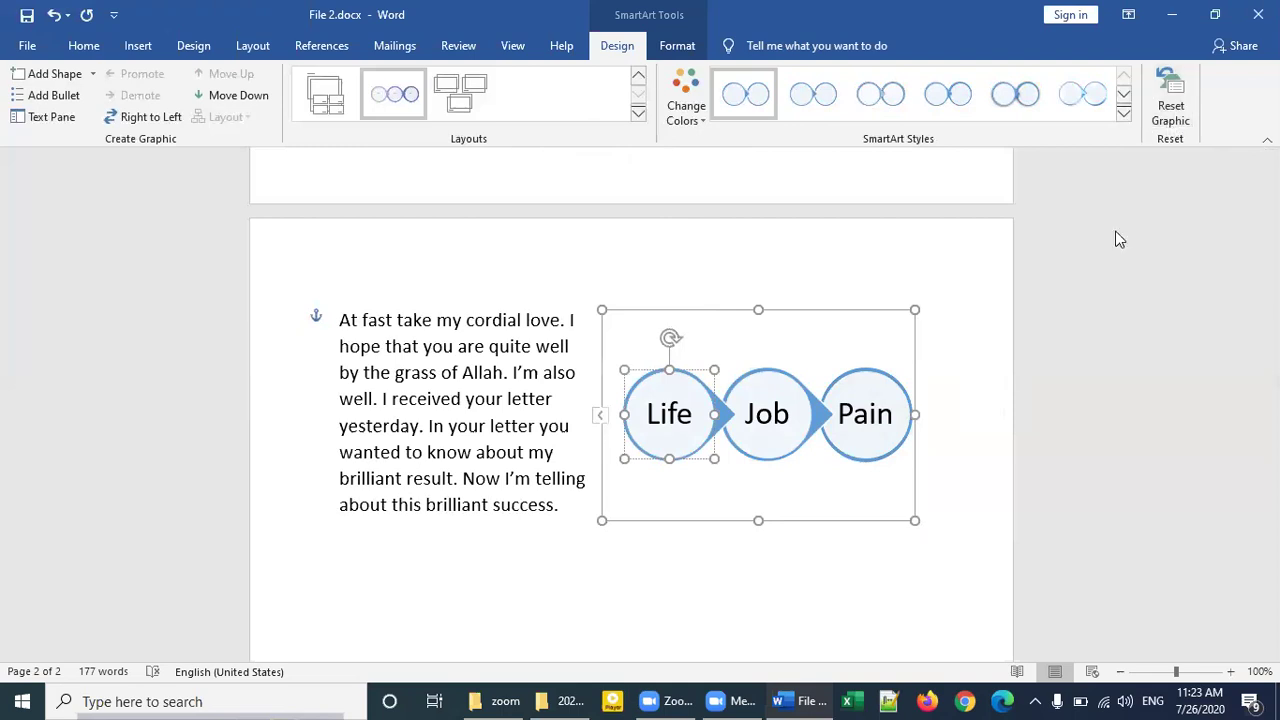
click(937, 378)
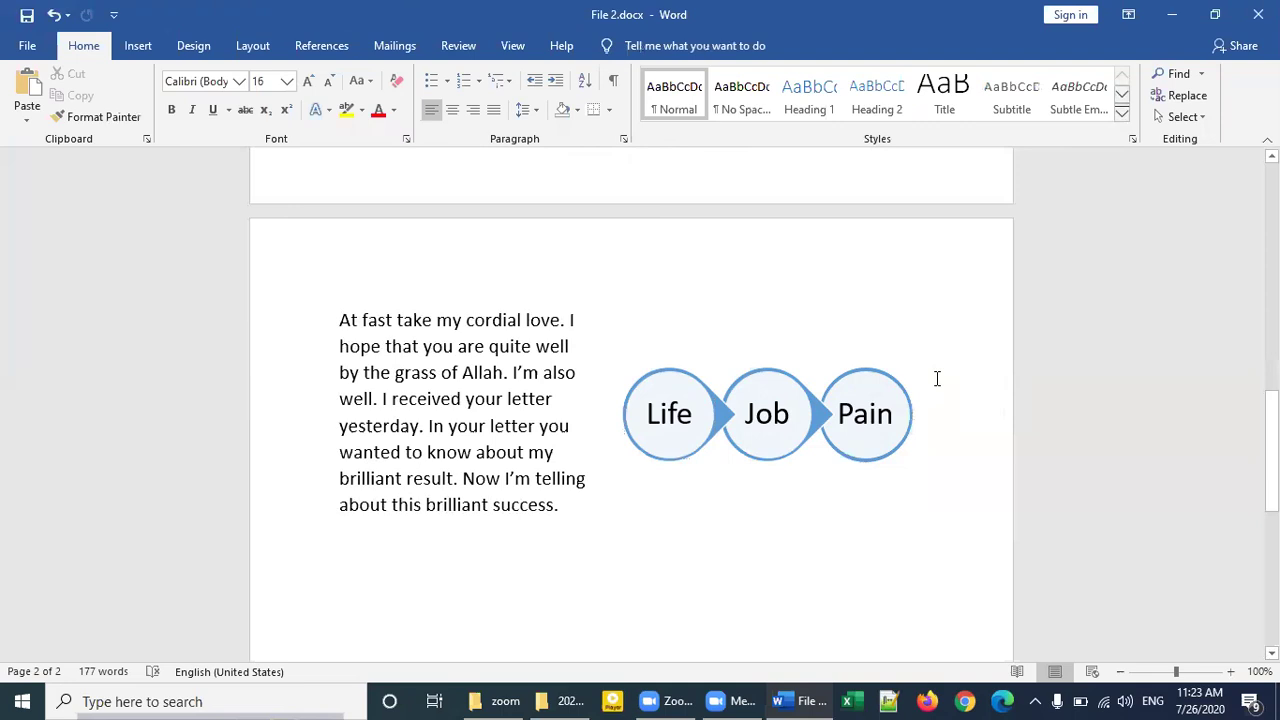
Step: Undo Reset Graphic with Ctrl+Z, then check the restored orange colours and text wrapping
key(ctrl+z)
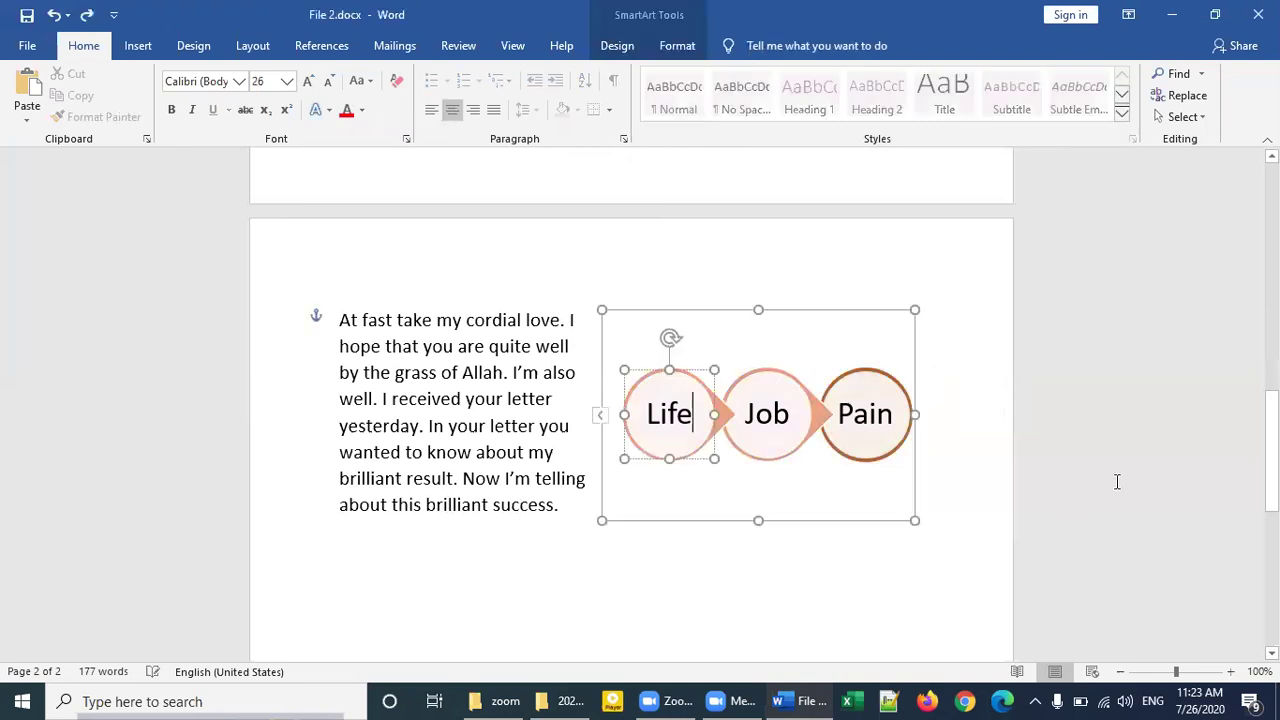
click(995, 459)
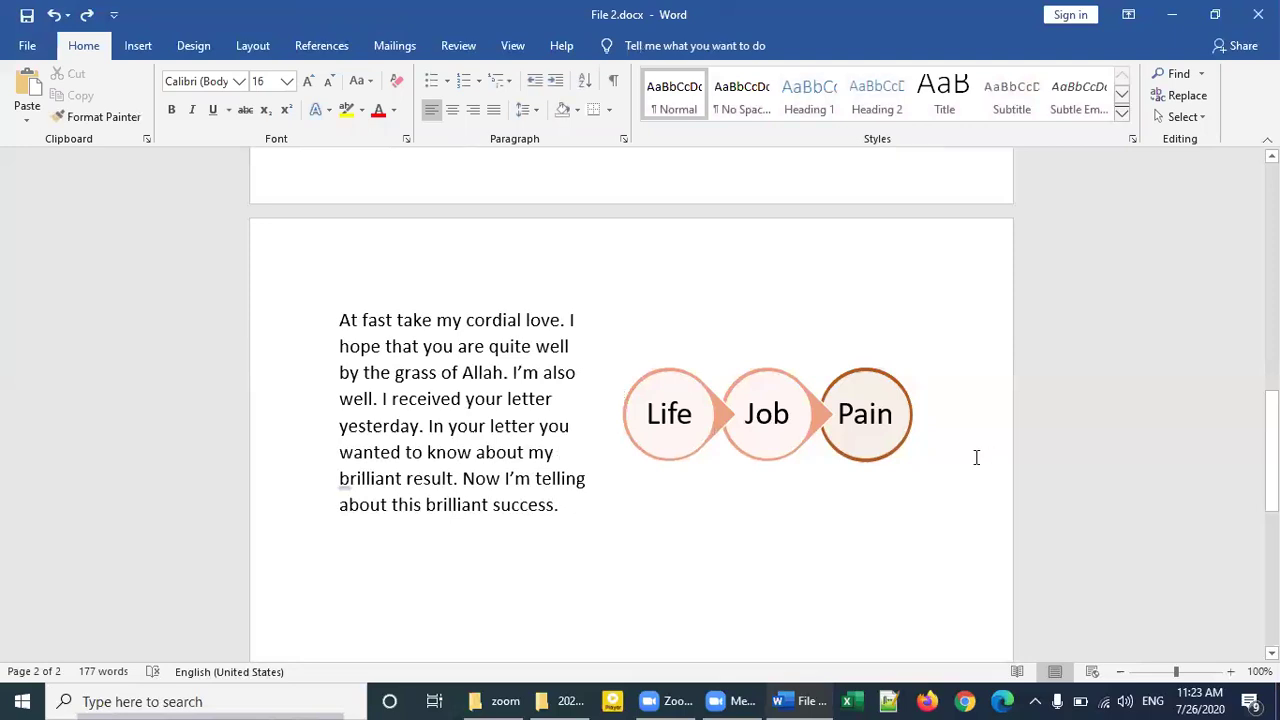
click(659, 437)
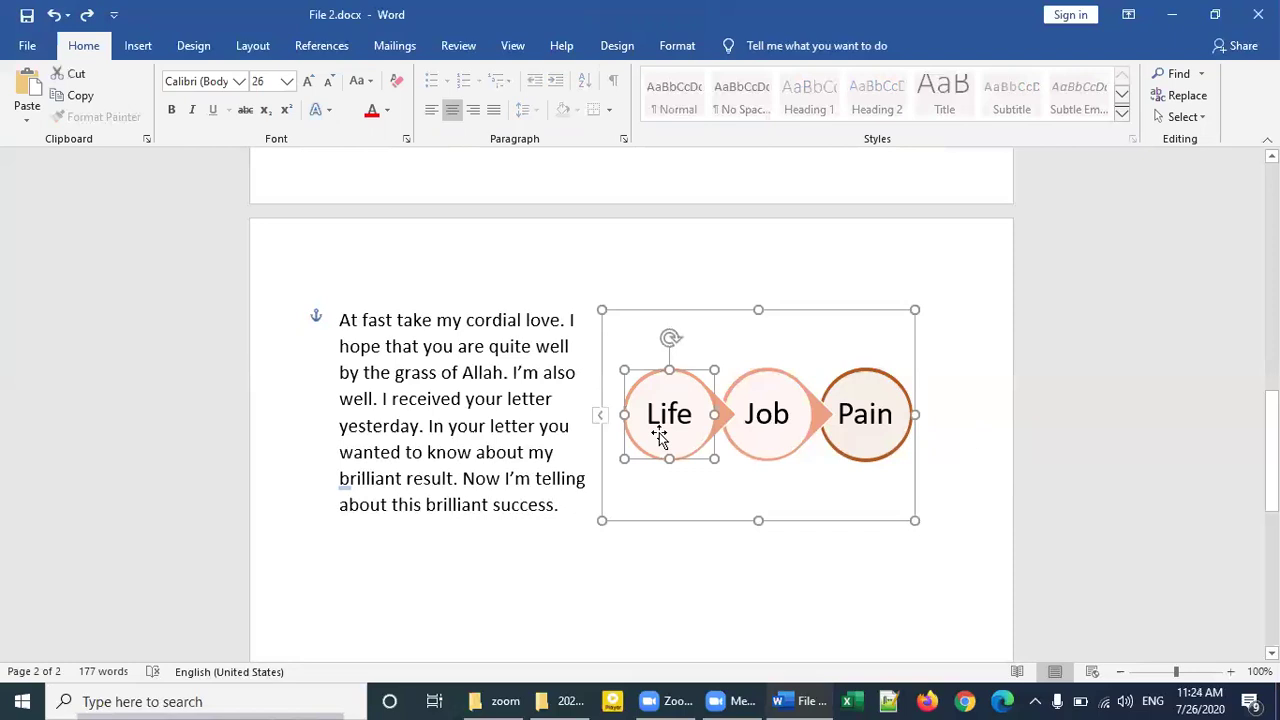
click(819, 500)
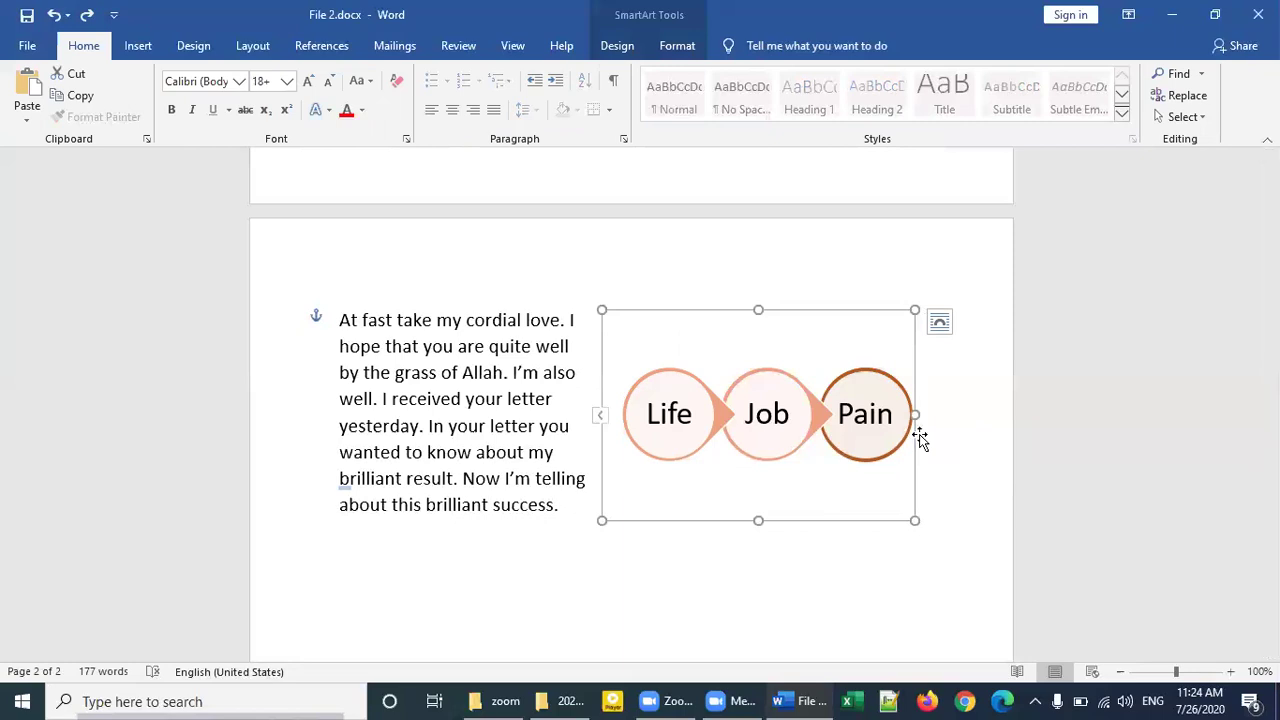
click(960, 411)
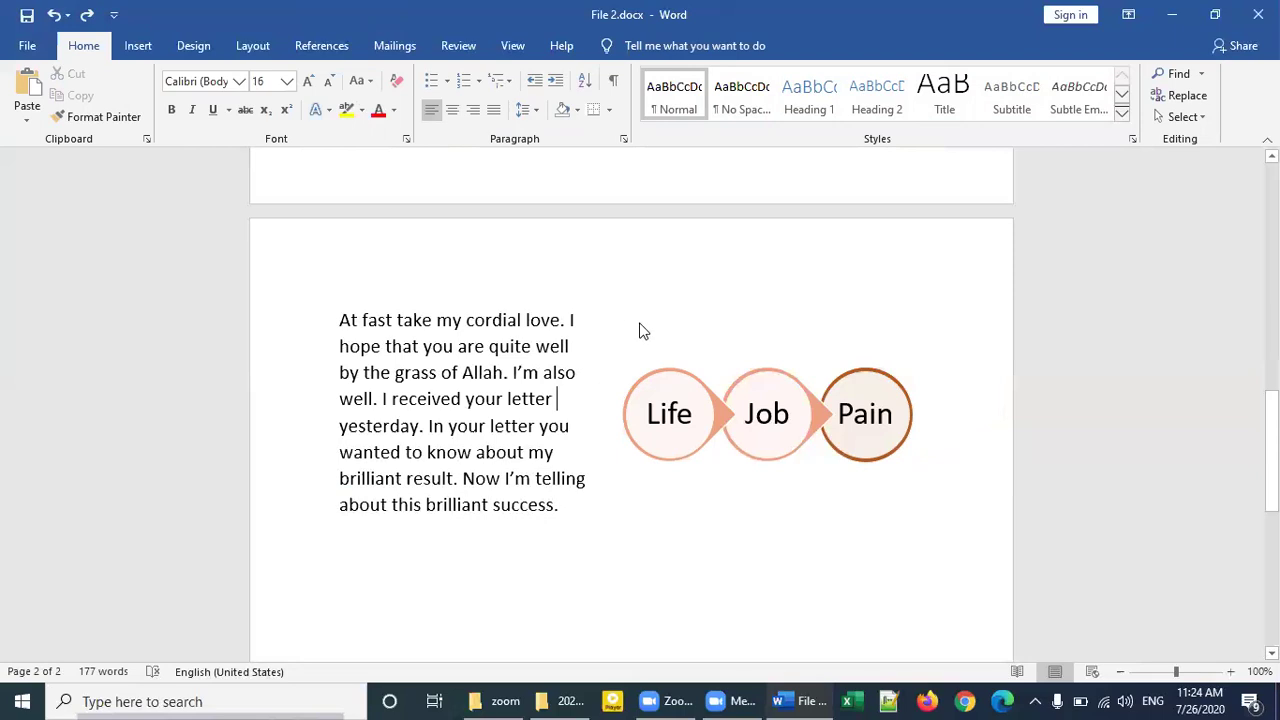
click(881, 417)
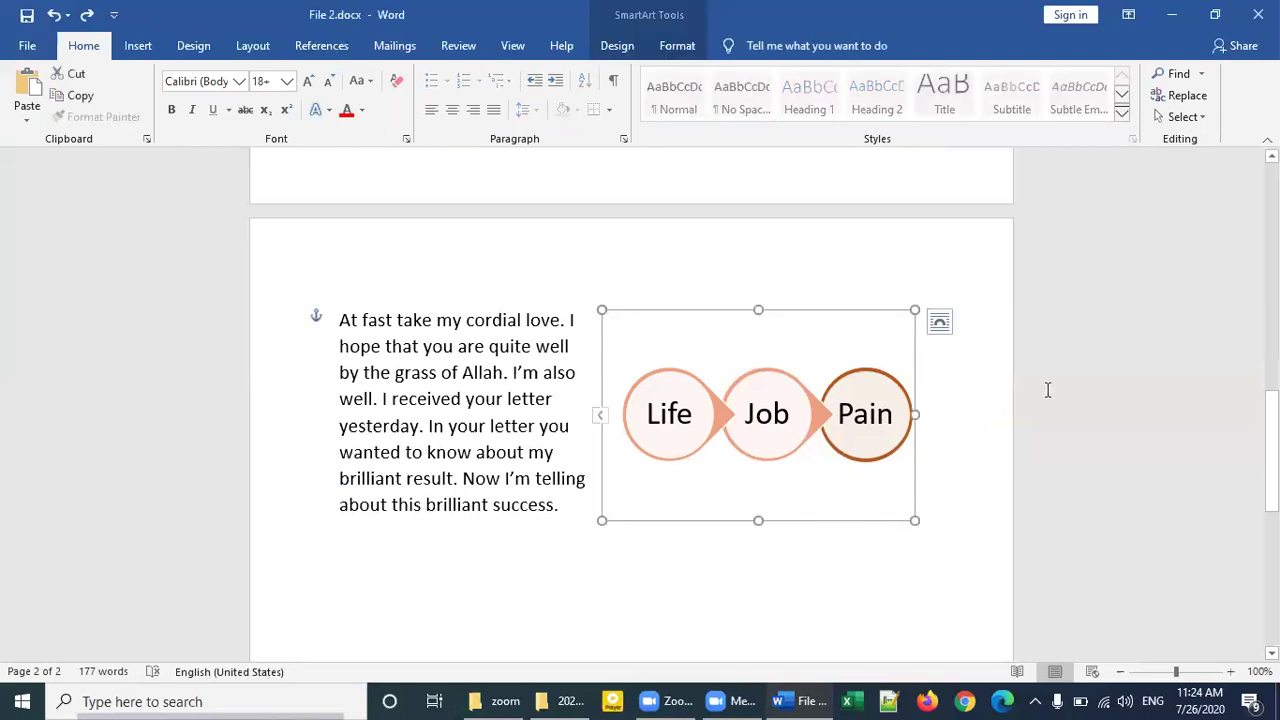